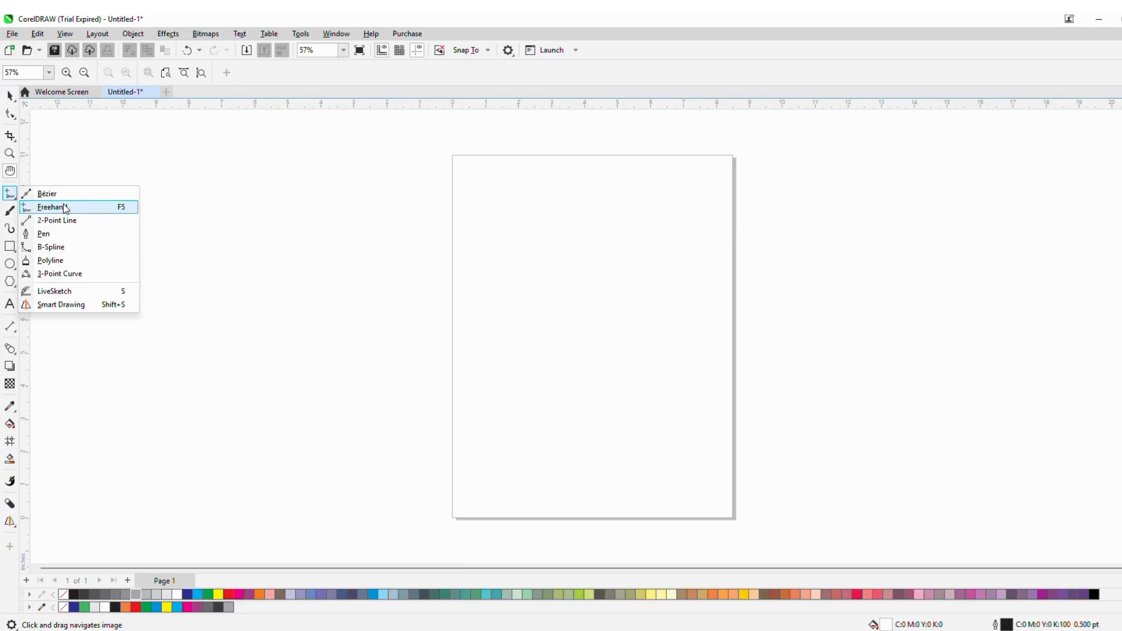
- Choose the Freehand tool and draw a straight horizontal line about 6.8 in long by clicking its two endpoints
left_click(14, 198)
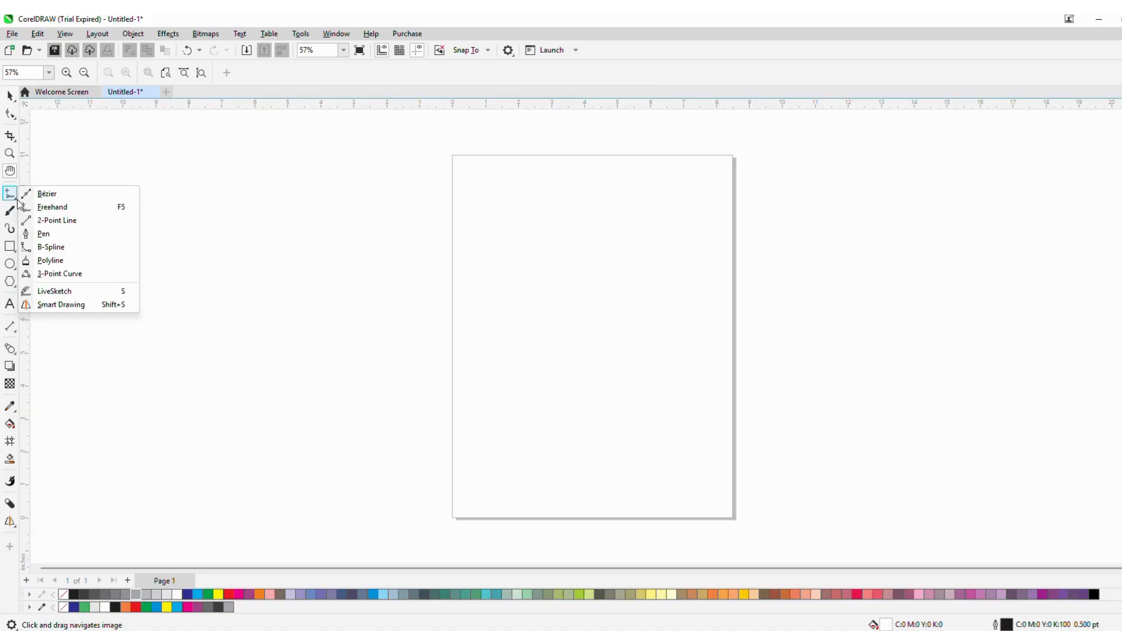
left_click(52, 208)
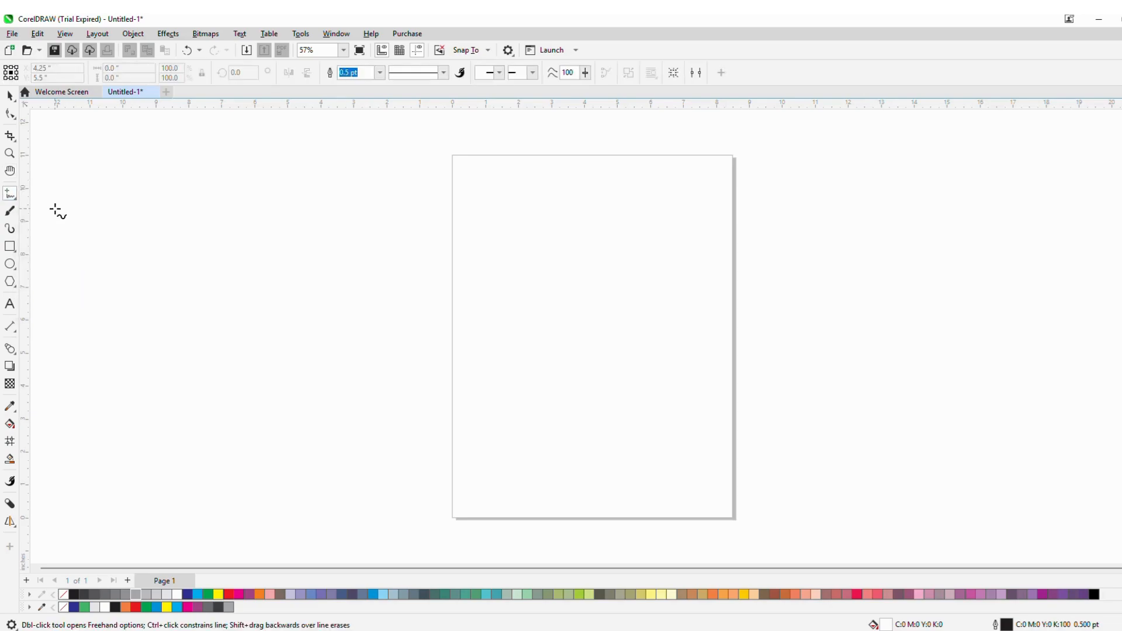
left_click(380, 227)
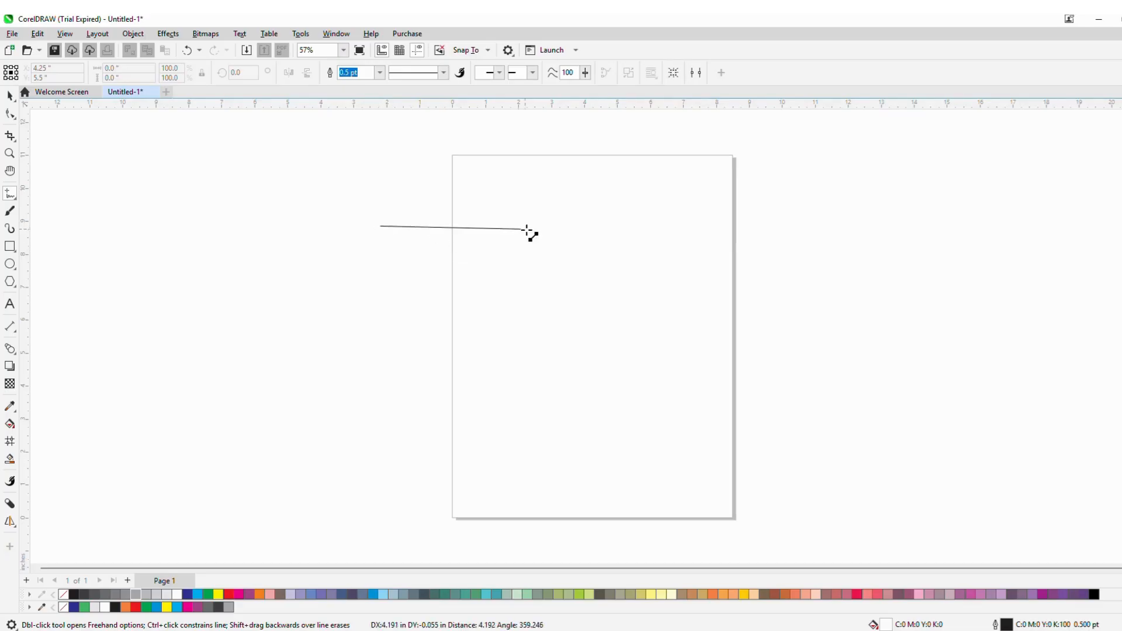
left_click(606, 226)
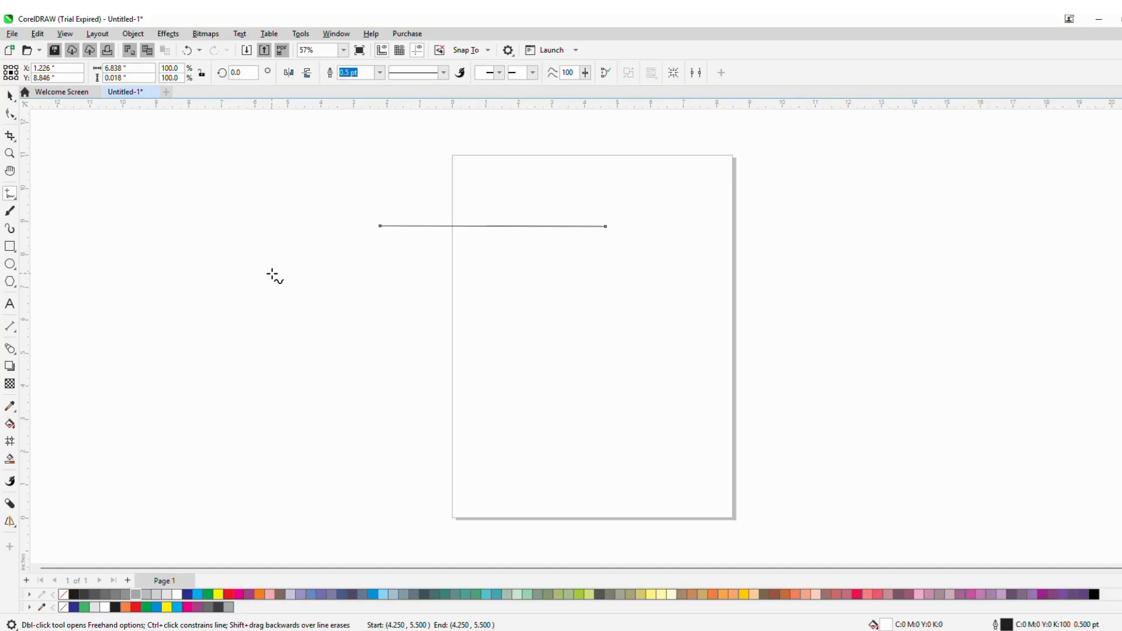
- Draw a second horizontal line about 7.4 in long and a vertical line below it
left_click_drag(330, 283, 575, 284)
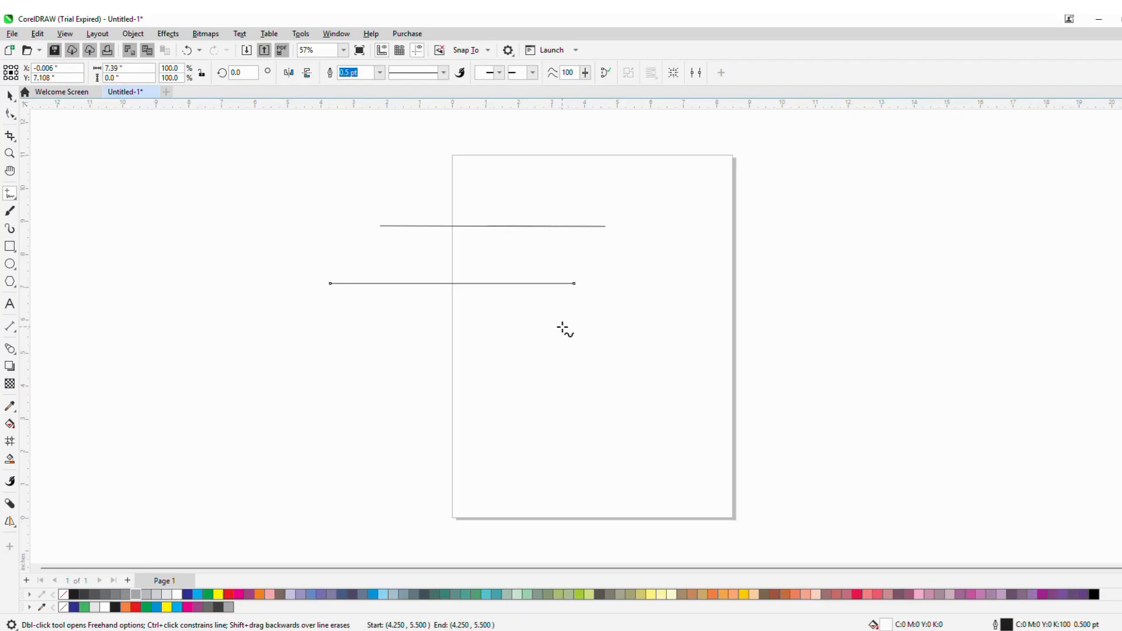
left_click_drag(564, 327, 562, 497)
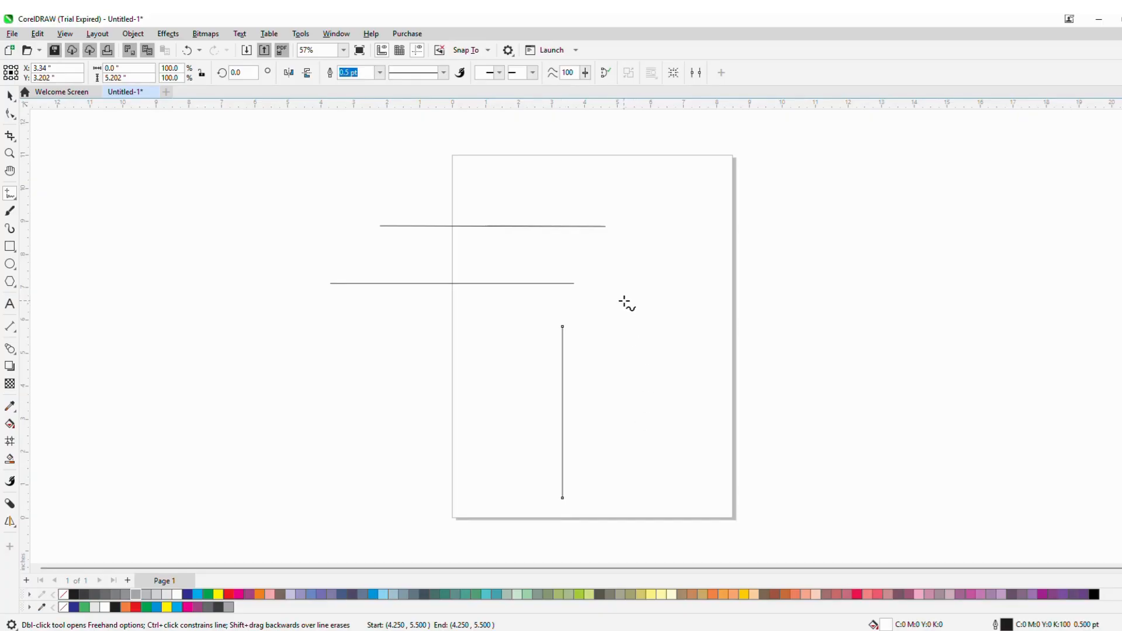
- Sketch a wavy freehand shape about 8.3 by 3.9 in at right, then a straight diagonal line crossing it
mouse_move(644, 285)
left_mouse_down()
mouse_move(654, 336)
mouse_move(671, 322)
mouse_move(694, 334)
mouse_move(729, 319)
mouse_move(796, 347)
mouse_move(819, 325)
mouse_move(890, 360)
mouse_move(906, 332)
mouse_move(895, 257)
mouse_move(757, 265)
mouse_move(730, 279)
mouse_move(660, 261)
mouse_move(667, 285)
mouse_move(643, 261)
mouse_move(646, 287)
left_mouse_up()
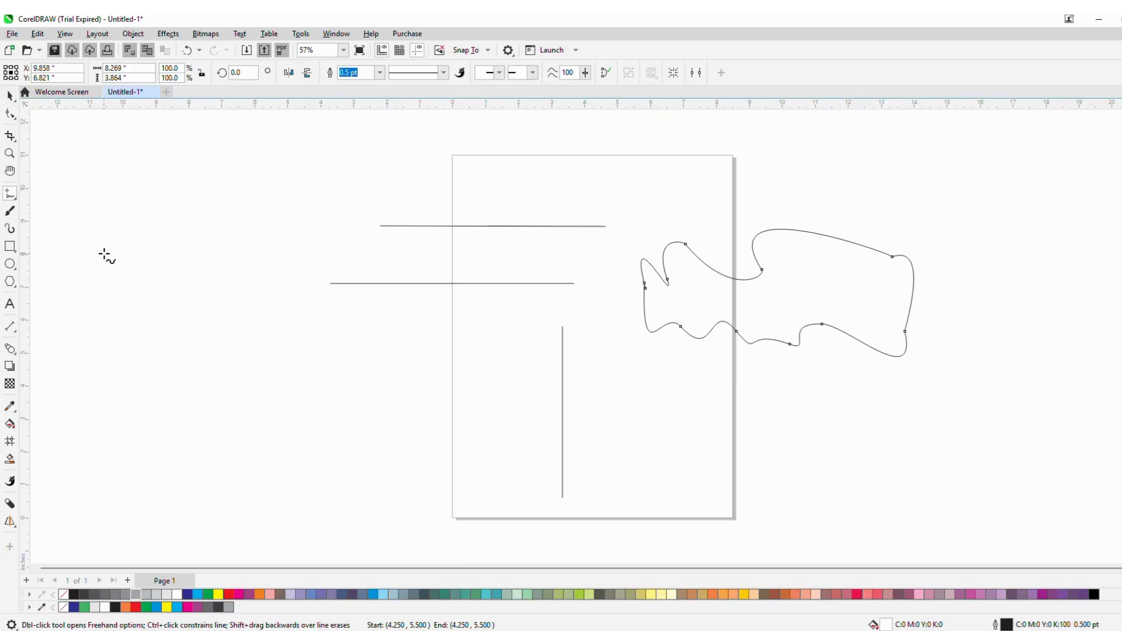
left_click(192, 594)
left_click(769, 310)
left_click(653, 379)
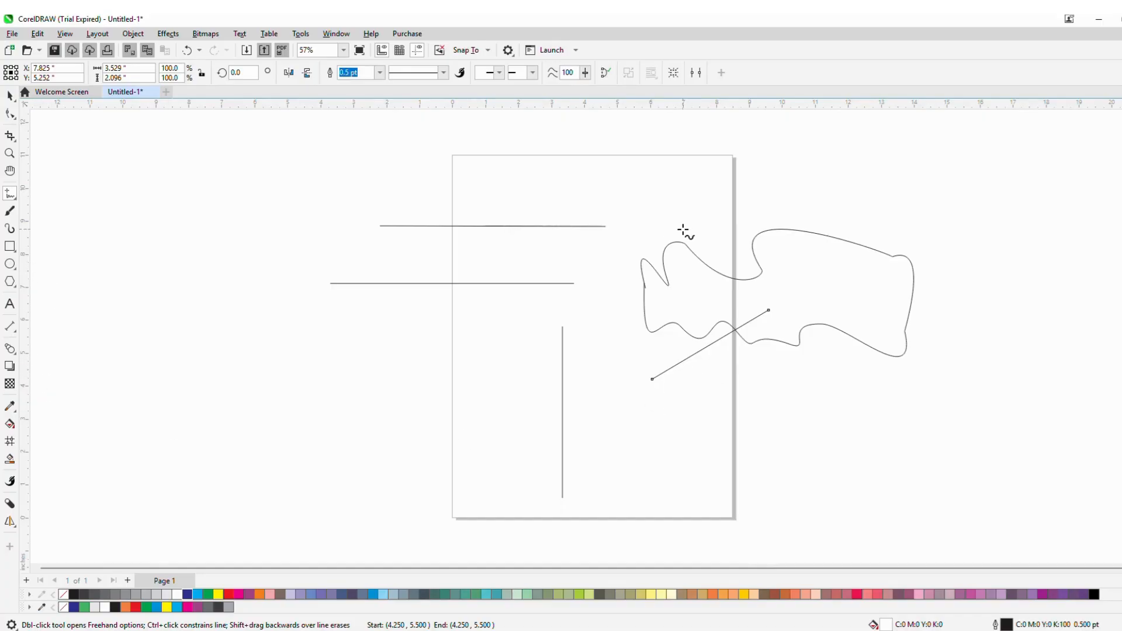
- Draw a freehand curve starting at the middle of the upper horizontal line and running down to the lower right
left_click(491, 226)
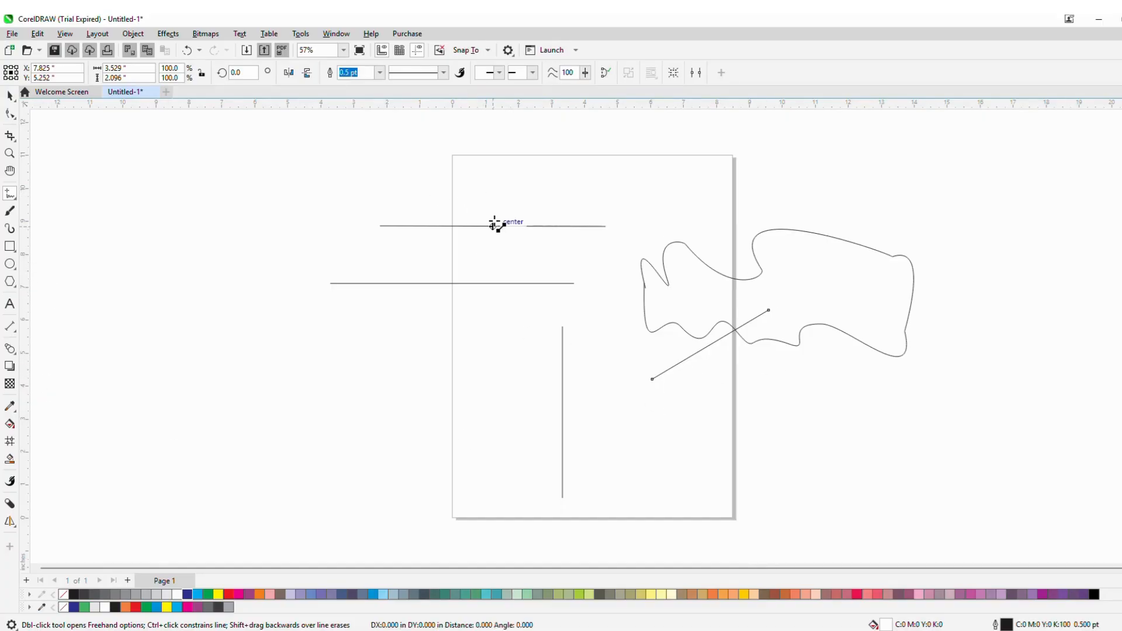
left_click(504, 239)
mouse_move(503, 240)
left_mouse_down()
mouse_move(552, 266)
mouse_move(619, 394)
mouse_move(682, 438)
mouse_move(705, 481)
mouse_move(811, 463)
mouse_move(827, 479)
left_mouse_up()
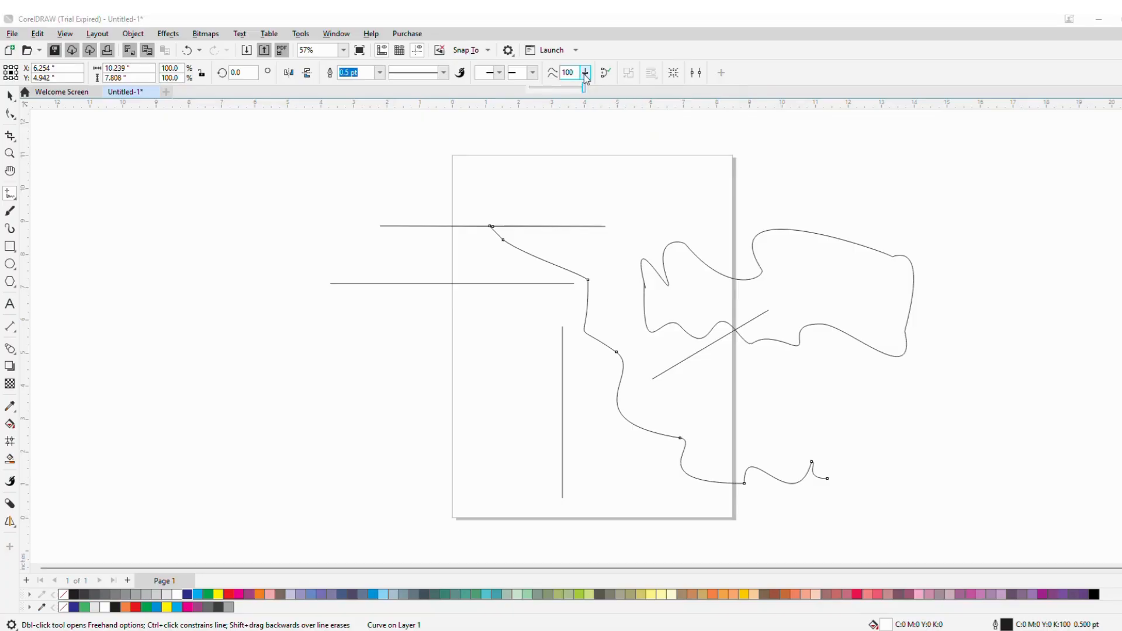
- Extend connected straight segments from the curve up into the wavy shape
left_click(624, 367)
scroll(626, 275, "up", 2)
left_click(644, 348)
left_click(676, 343)
left_click(711, 360)
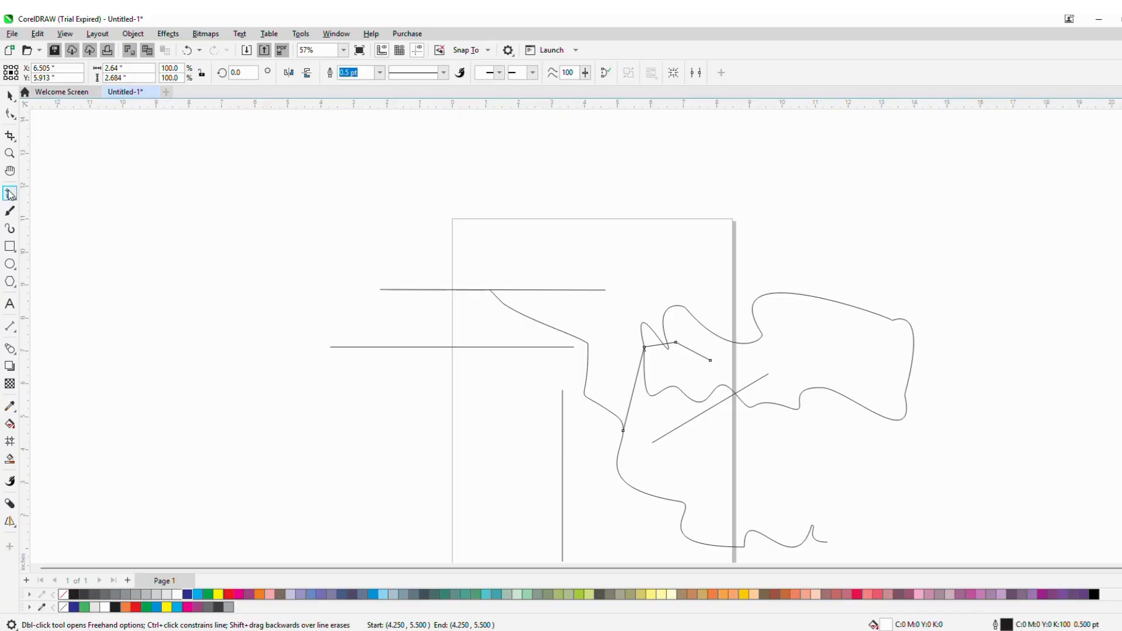
- Set freehand smoothing to 20 and sketch a wavy curve across the upper left
left_click(584, 77)
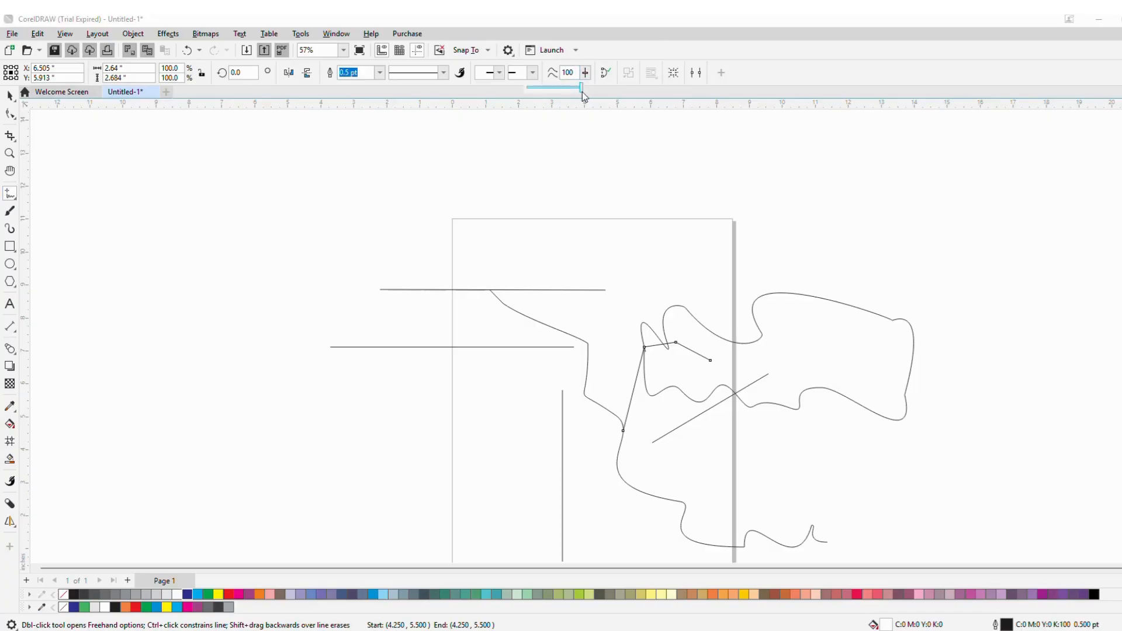
left_click_drag(582, 91, 537, 91)
mouse_move(195, 173)
left_mouse_down()
mouse_move(350, 160)
mouse_move(467, 191)
mouse_move(569, 199)
left_mouse_up()
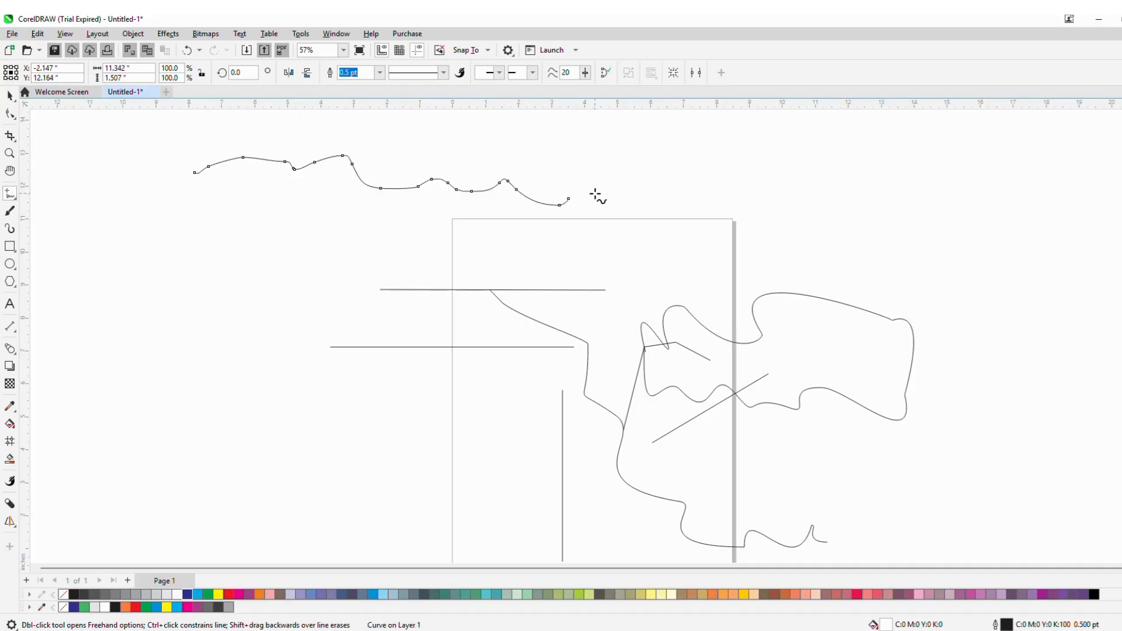
- Set freehand smoothing back to 100 and sketch a wavy curve across the upper right
left_click(585, 73)
left_click_drag(586, 87, 630, 90)
mouse_move(572, 137)
left_mouse_down()
mouse_move(606, 164)
mouse_move(647, 136)
mouse_move(801, 166)
mouse_move(938, 215)
left_mouse_up()
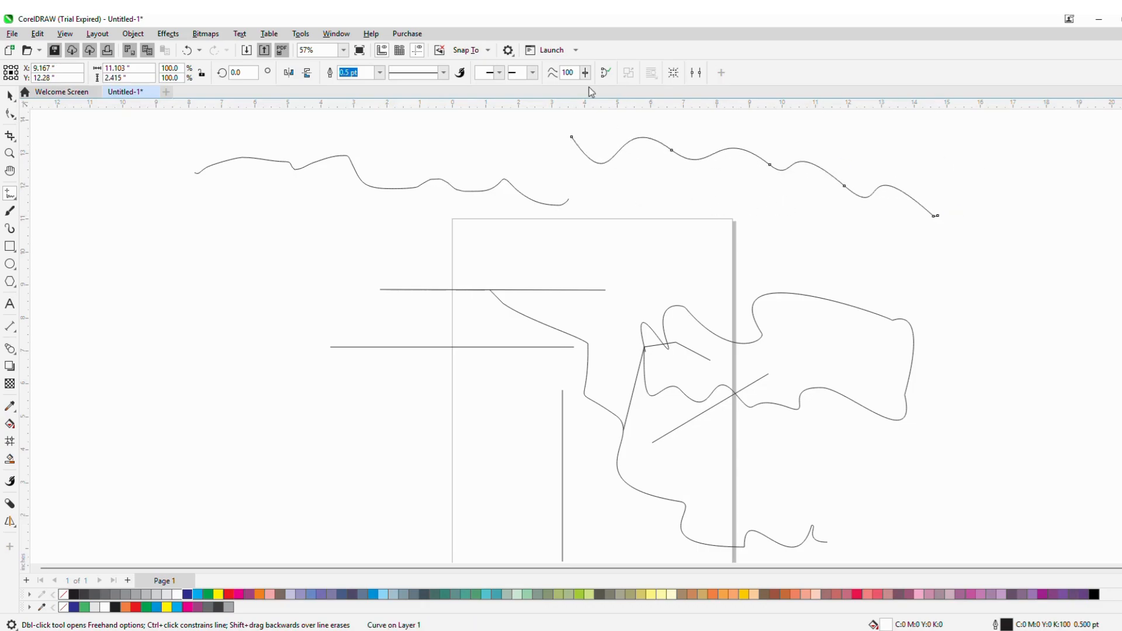
- Draw a straight line about 5.5 in long at upper left and give it the Arrowhead 4 end arrow
left_click_drag(151, 216, 331, 223)
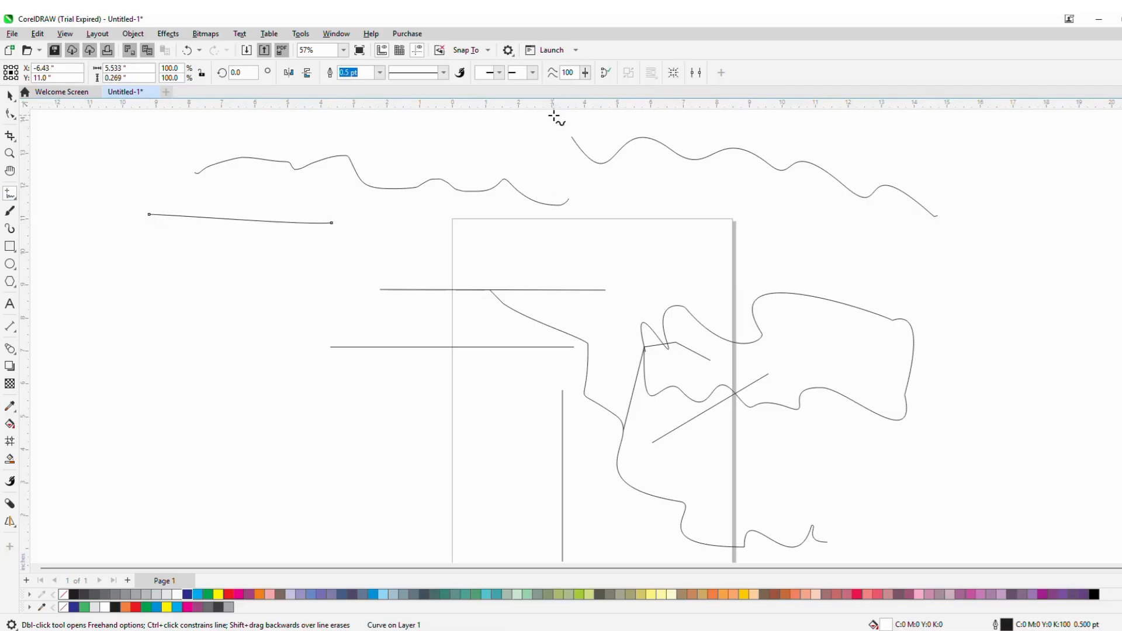
left_click(533, 74)
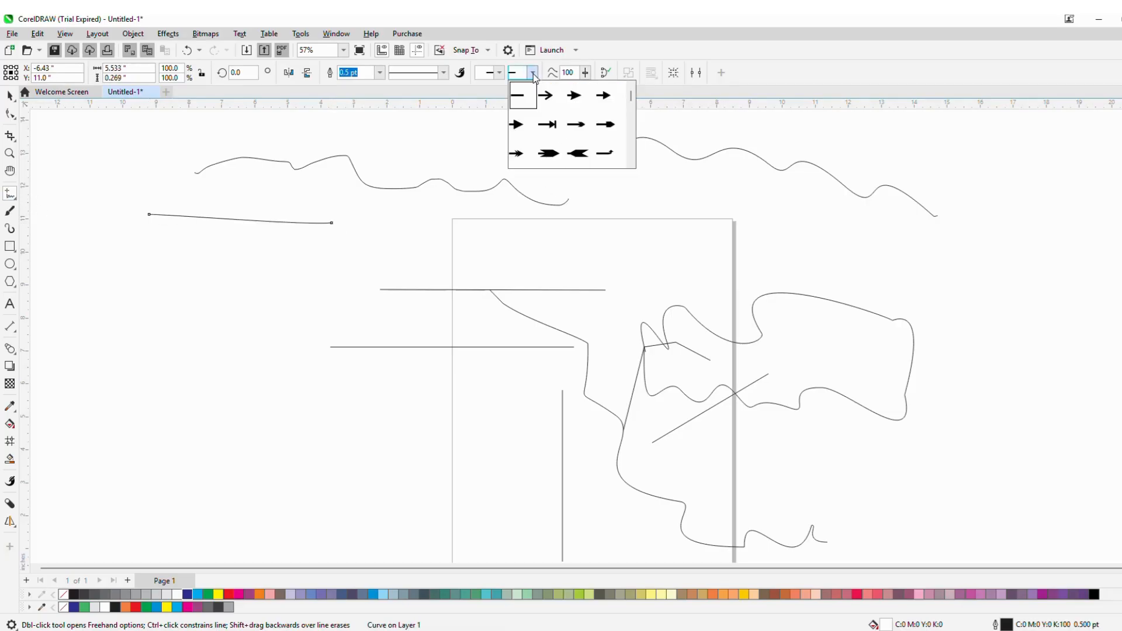
left_click(517, 126)
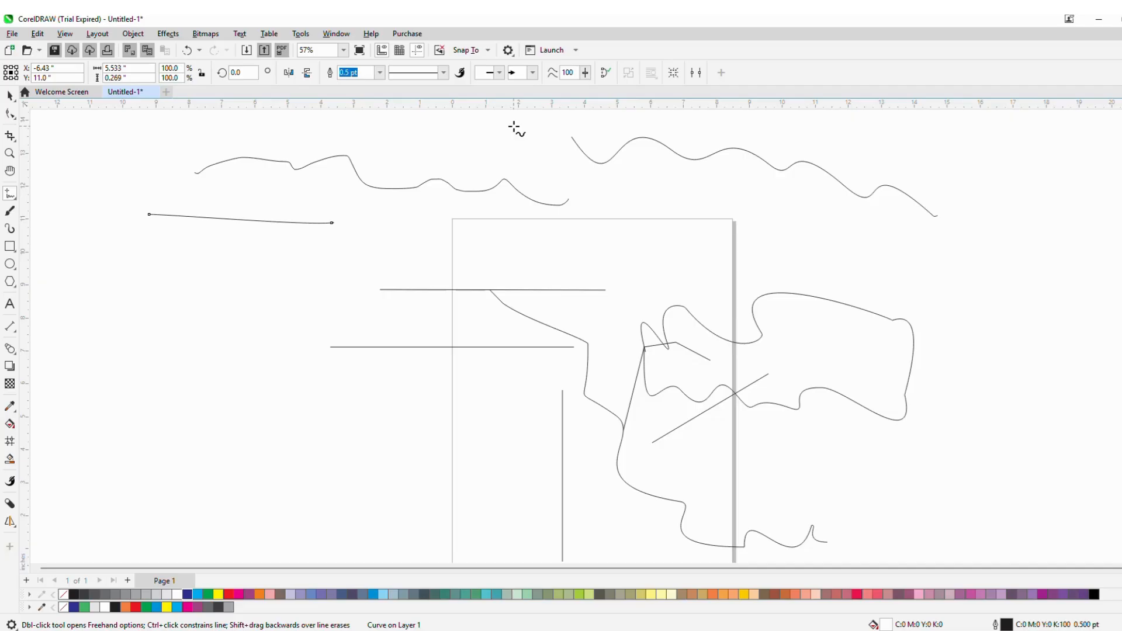
- Set that line's outline width to 24.0 pt and its start arrowhead to Arrowhead 37
left_click(377, 74)
left_click(351, 208)
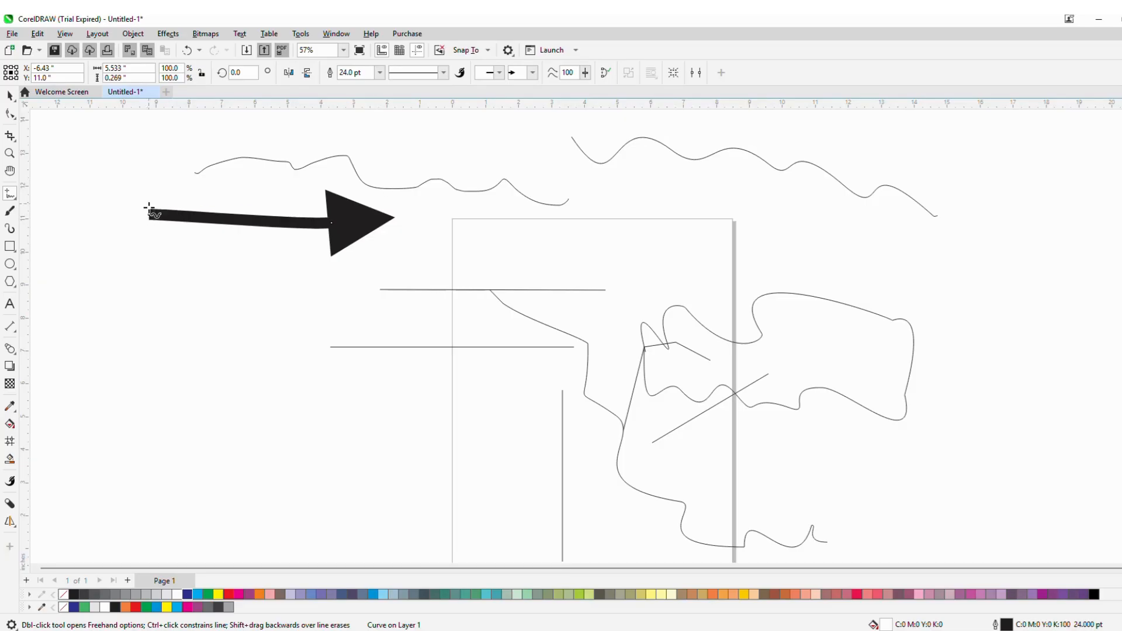
left_click(500, 73)
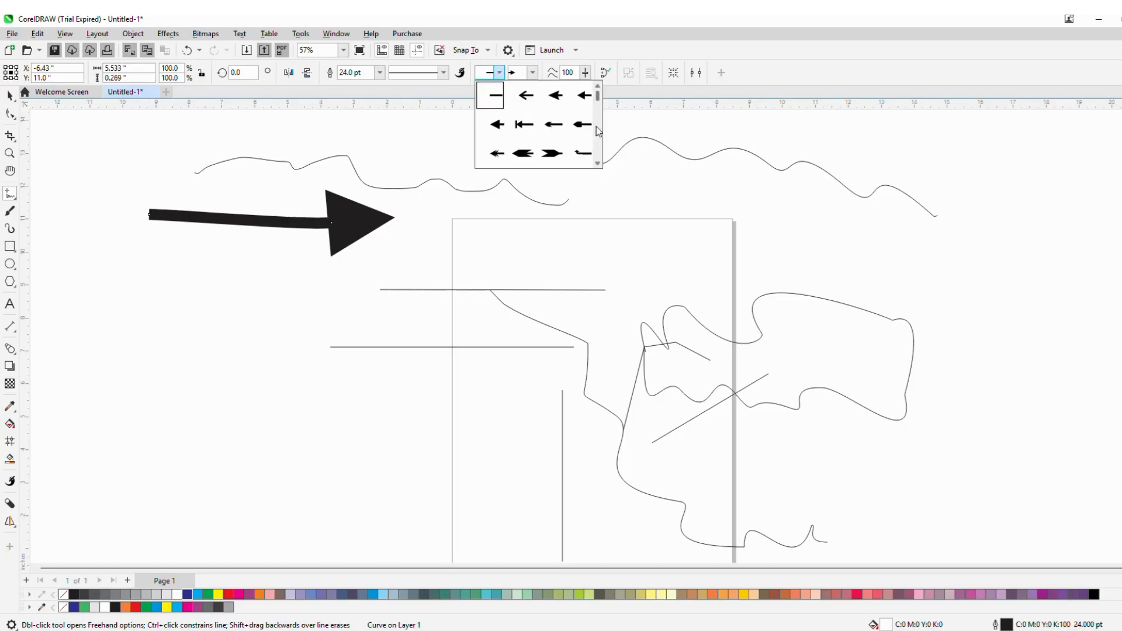
left_click_drag(598, 96, 598, 117)
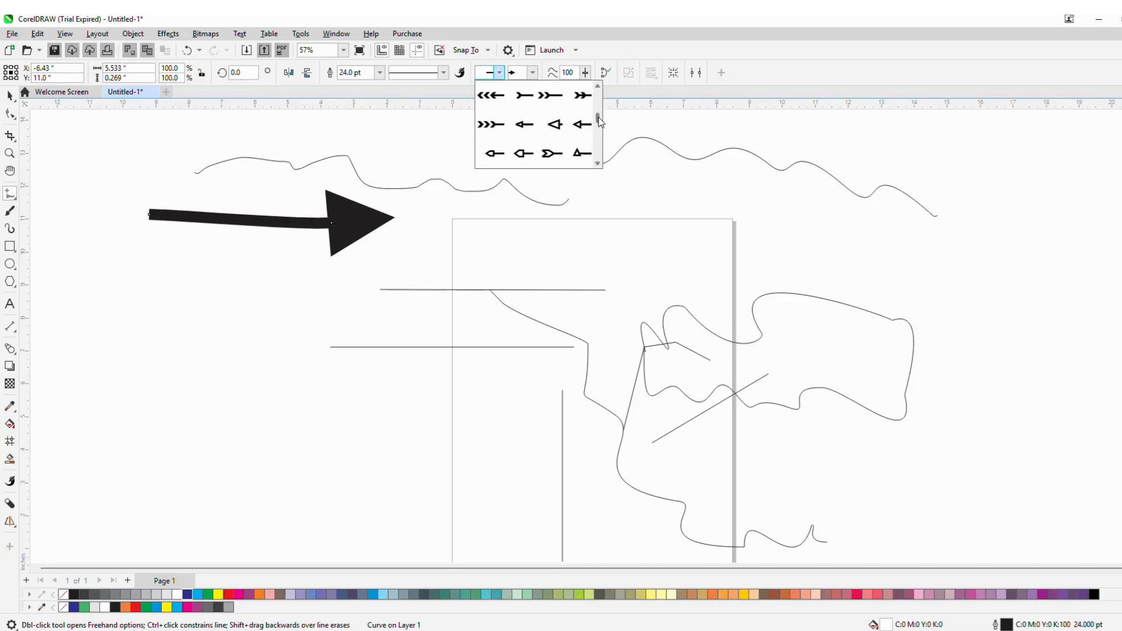
left_click(529, 132)
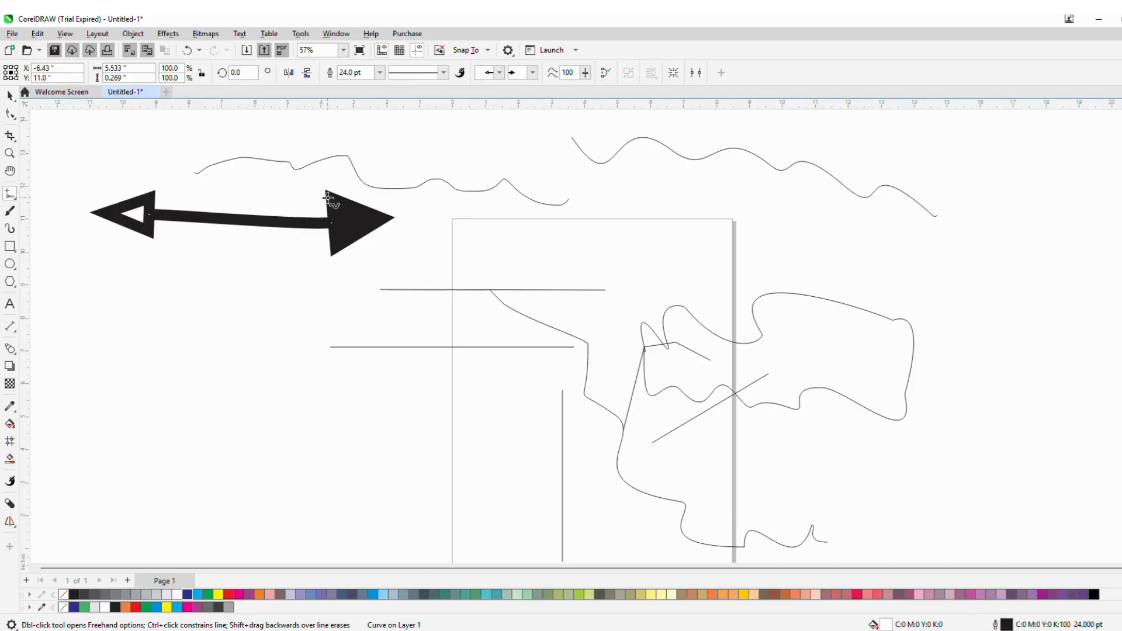
- Select the upper horizontal line and set its outline width to 12.0 pt
left_click(461, 290)
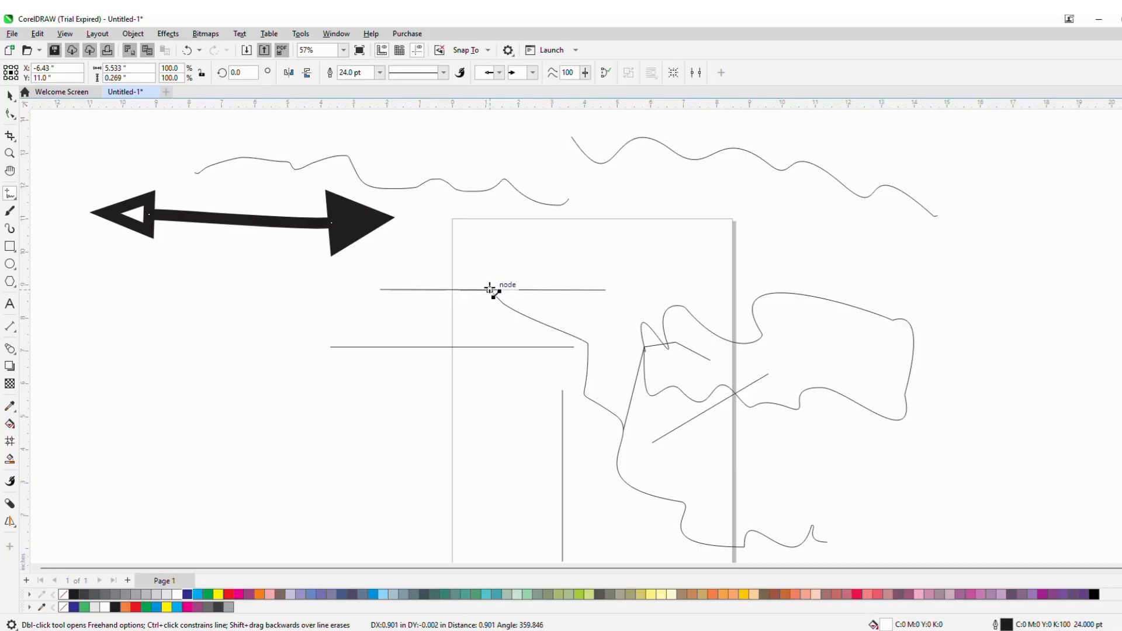
left_click(9, 95)
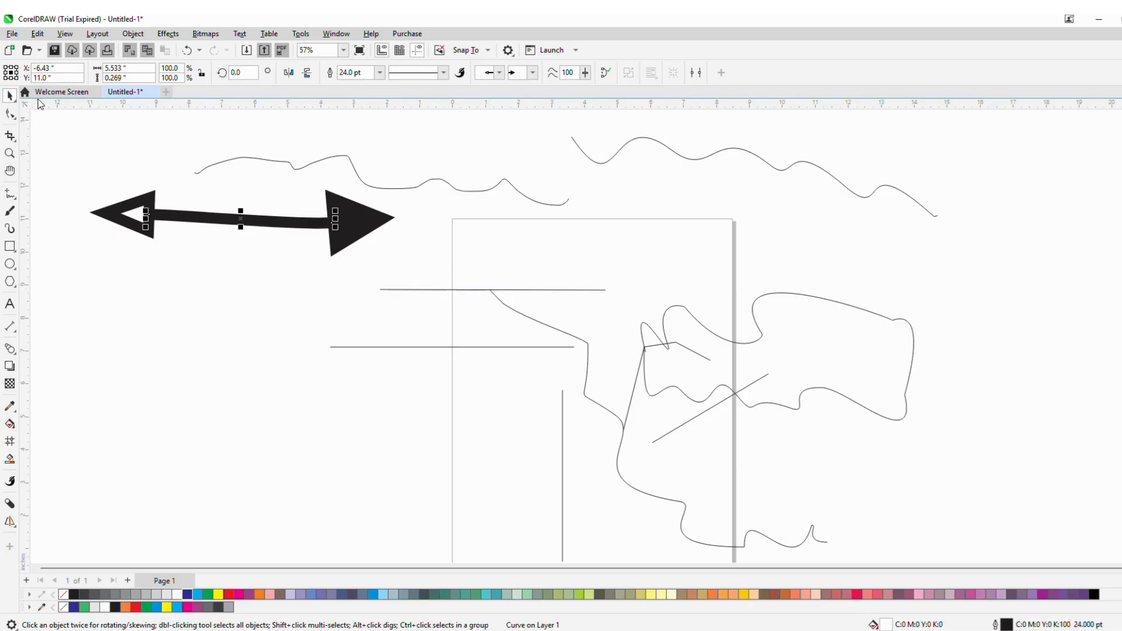
left_click(455, 289)
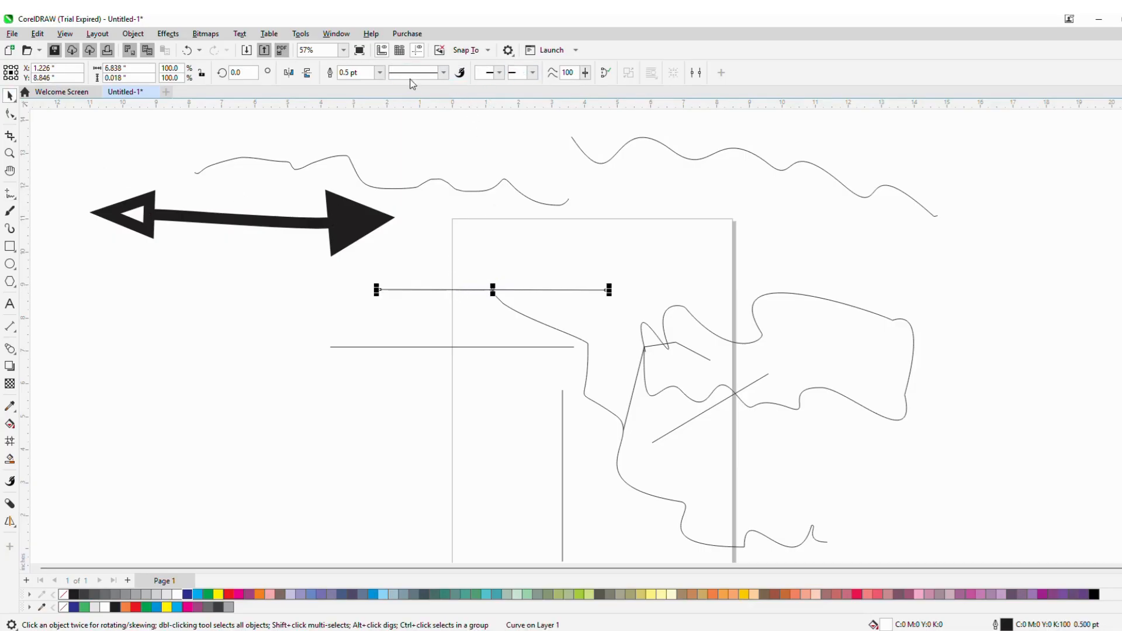
left_click(380, 72)
left_click(362, 186)
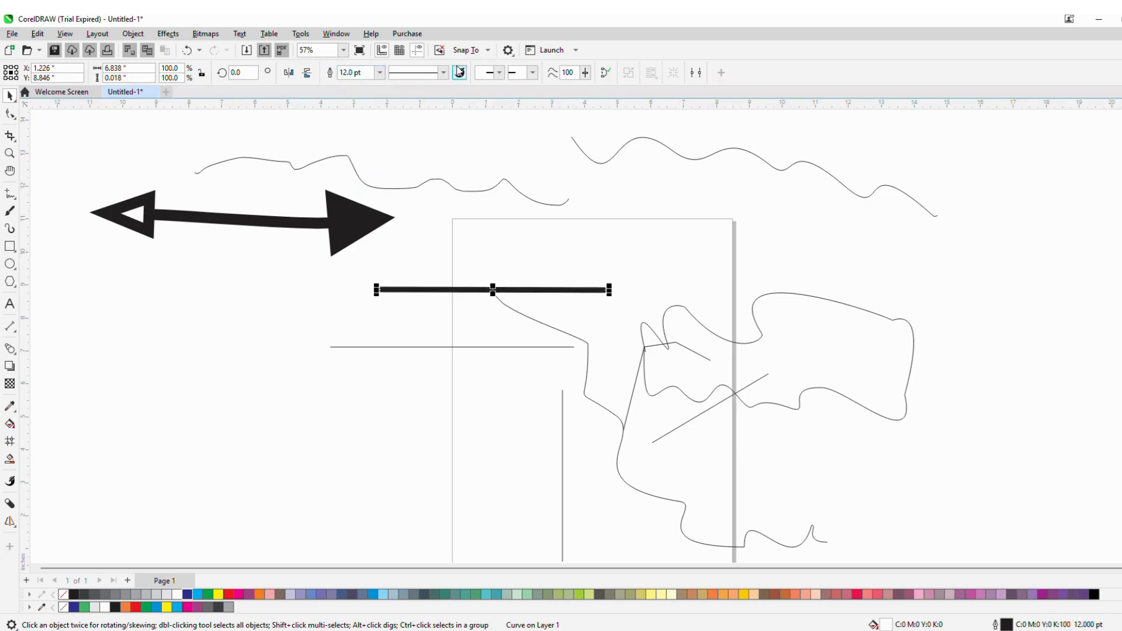
- Apply a dash-dot line style to the selected horizontal line
left_click(443, 72)
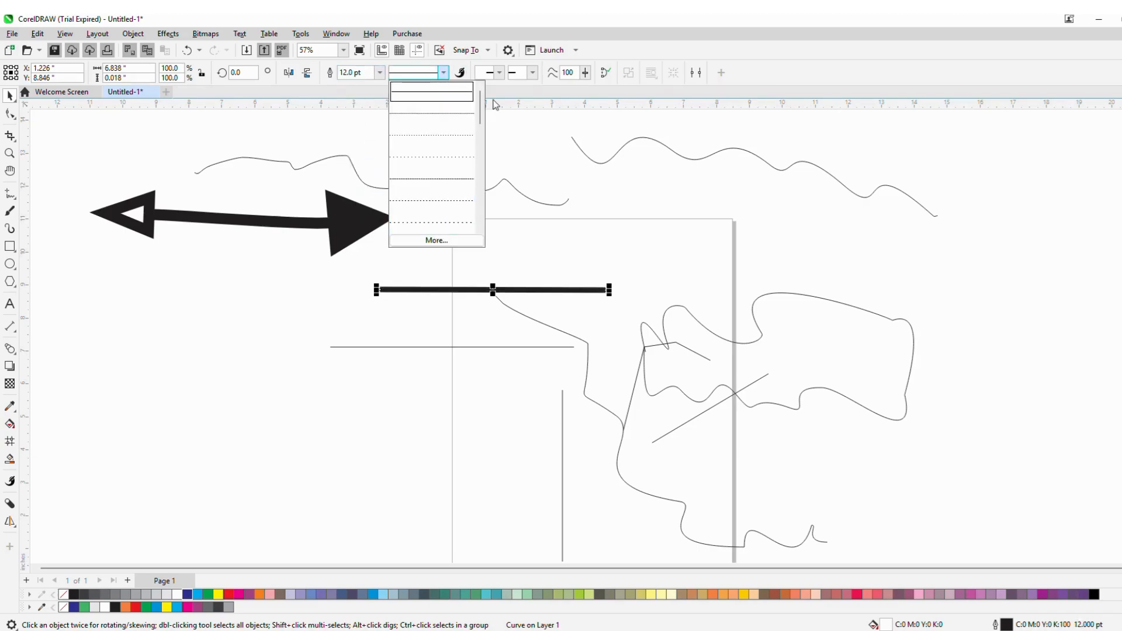
left_click_drag(480, 114, 480, 205)
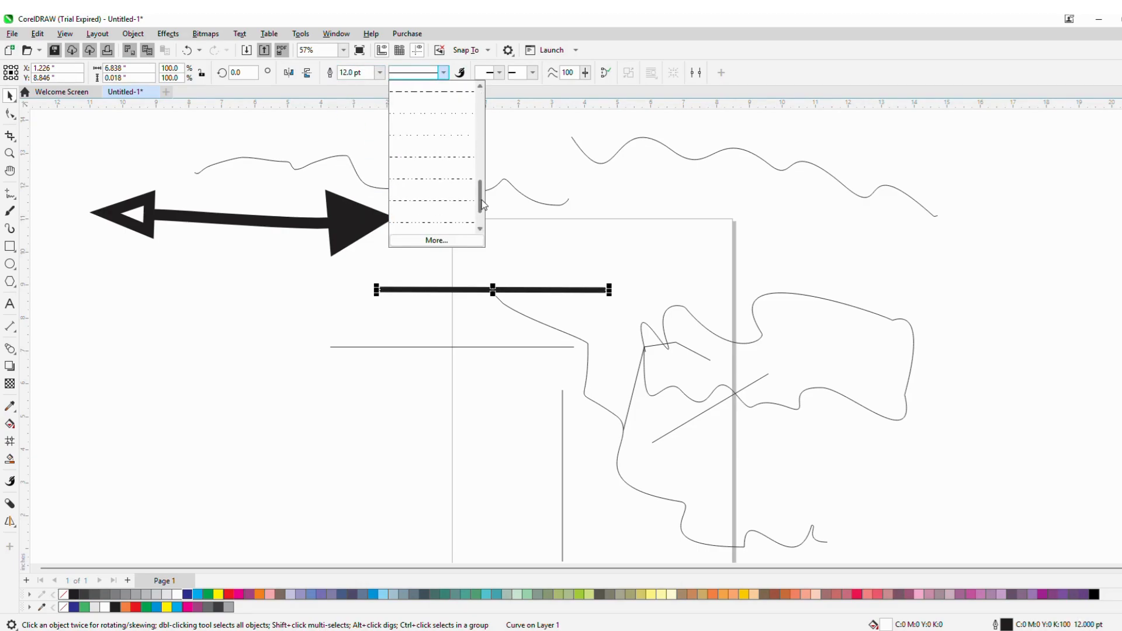
left_click(444, 180)
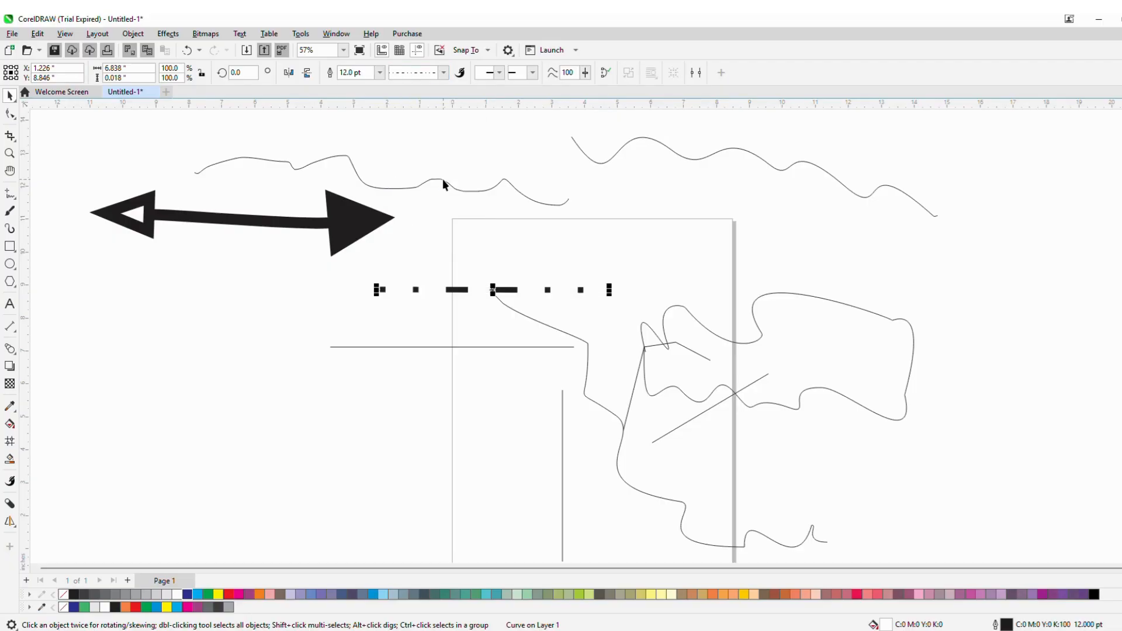
- With the Freehand tool, draw two slightly slanted lines about 4.6 in long at left
left_click(10, 193)
left_click_drag(117, 319, 285, 313)
left_click_drag(158, 358, 311, 369)
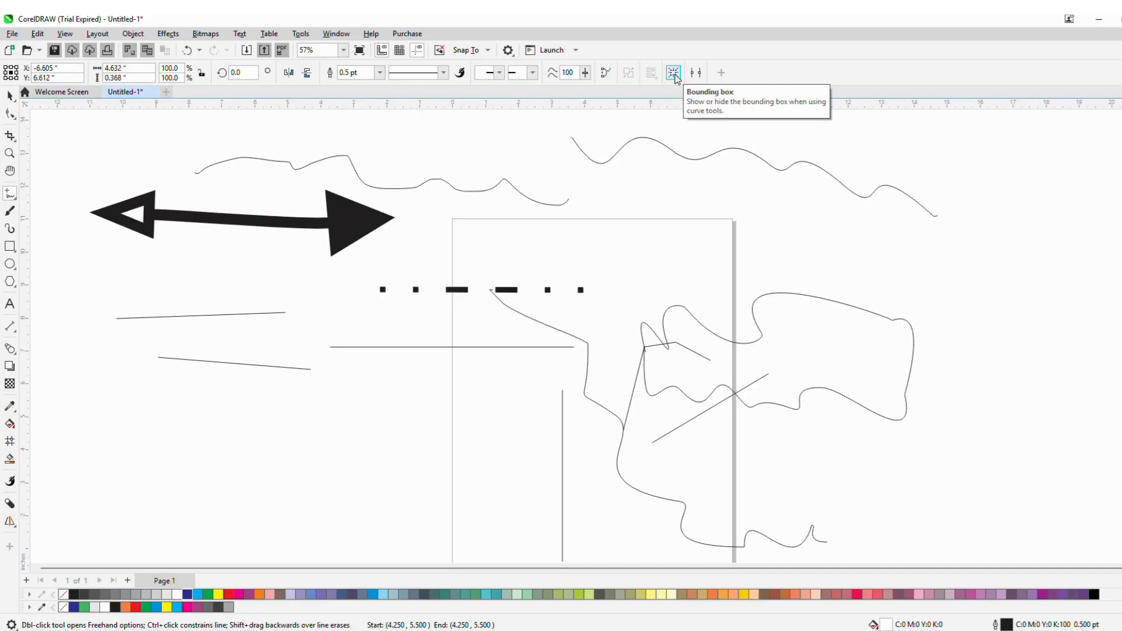
- Turn on the bounding box and stretch the lower slanted line to about 182.5% of its length
left_click(676, 75)
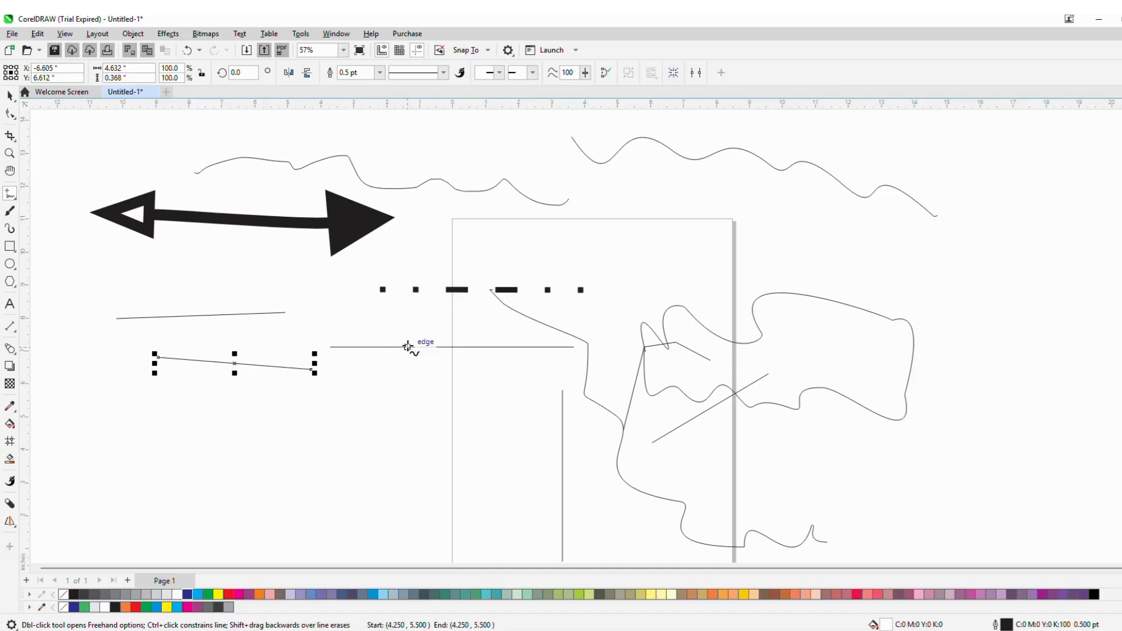
left_click_drag(315, 374, 348, 420)
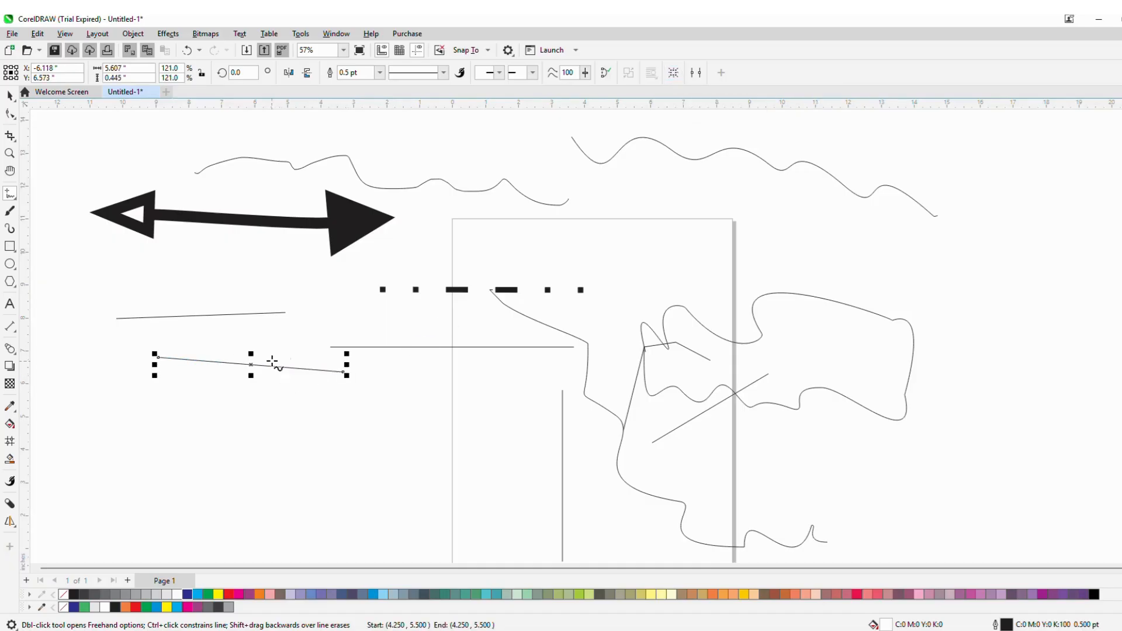
left_click_drag(153, 349, 95, 344)
left_click_drag(348, 376, 412, 408)
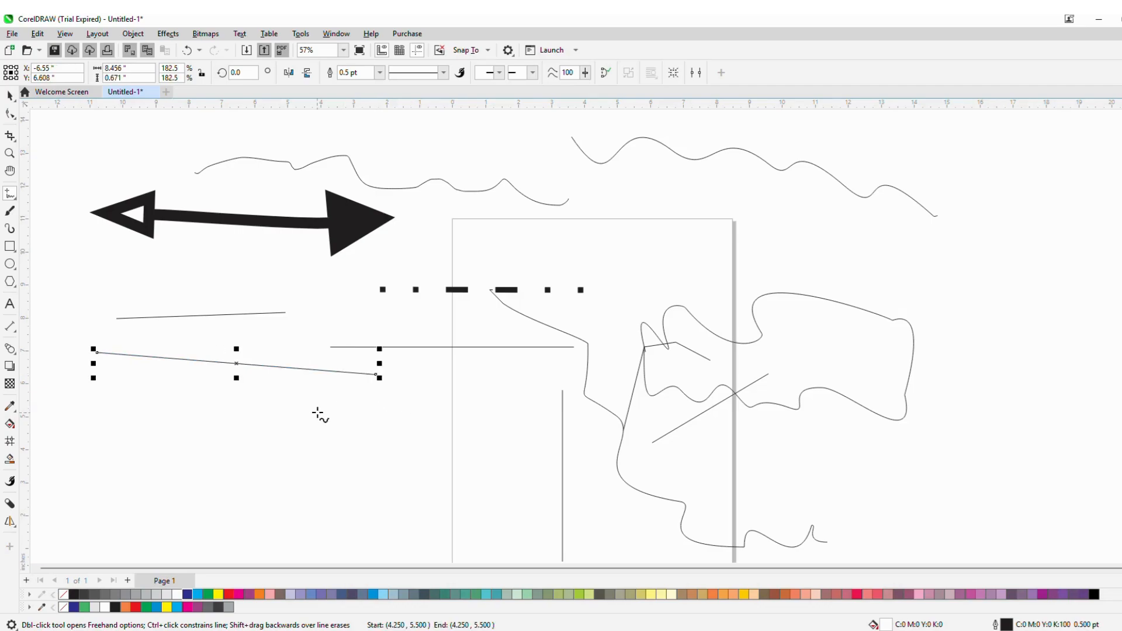
- Switch to the 2-Point Line tool and draw a diagonal line about 4.1 in long at upper right
left_click(15, 200)
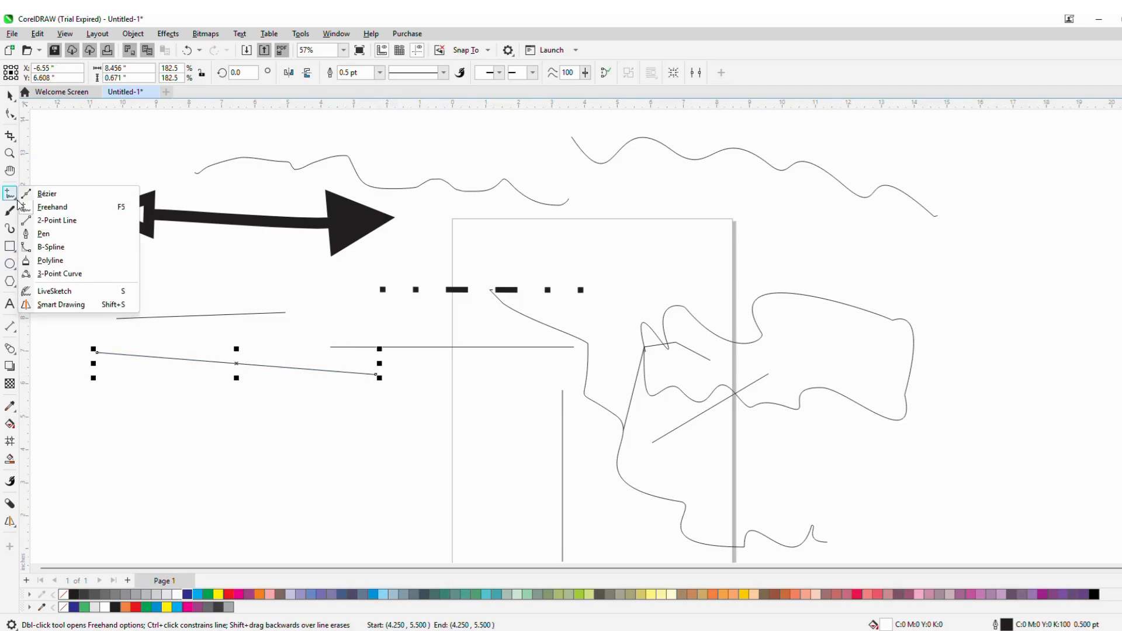
left_click(52, 222)
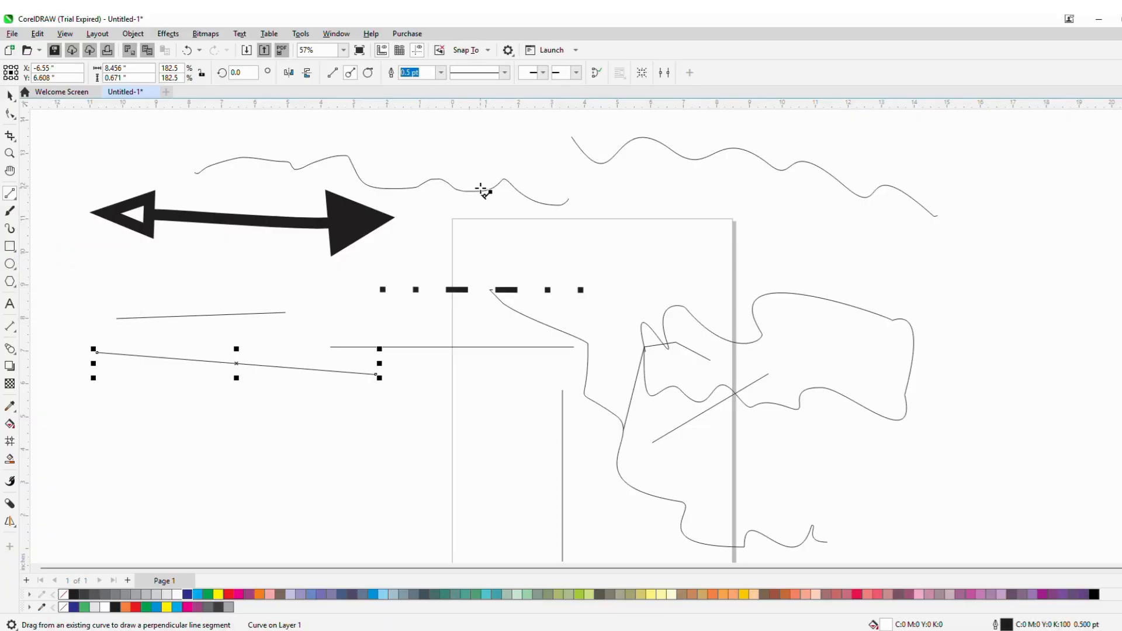
left_click(731, 192)
left_click_drag(756, 201, 893, 270)
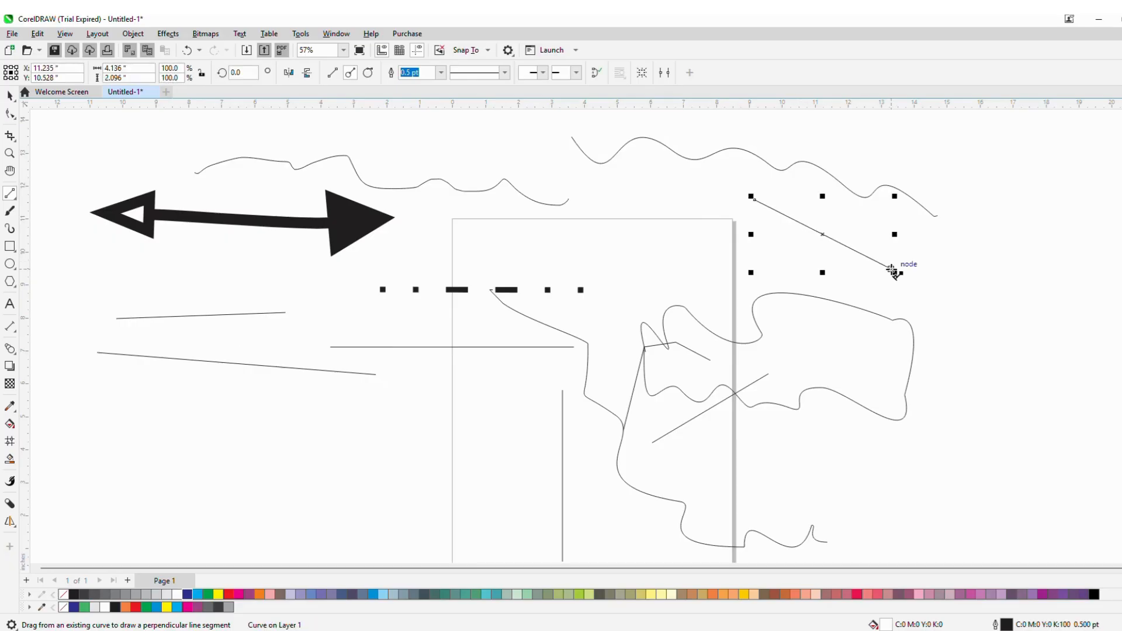
- Draw a rectangle about 3.95 by 2.61 in at lower left with the Rectangle tool
left_click(10, 246)
left_click_drag(149, 377, 280, 461)
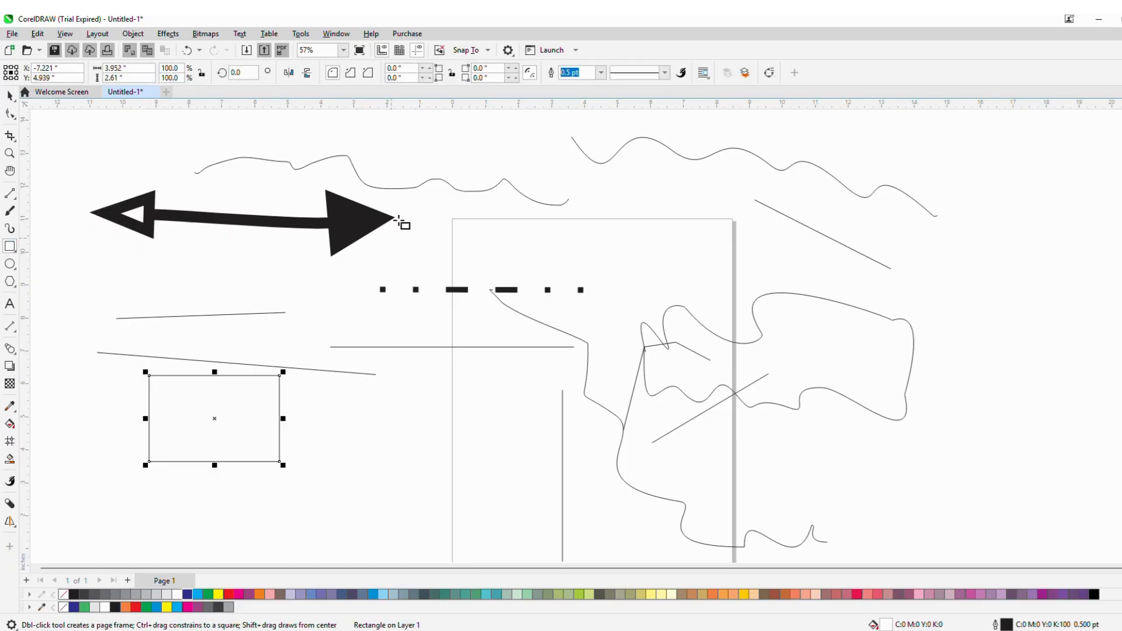
- With the 2-Point Line tool, draw a line about 2.26 in long up from the rectangle's top edge, plus a separate diagonal line
left_click(15, 201)
left_click(41, 215)
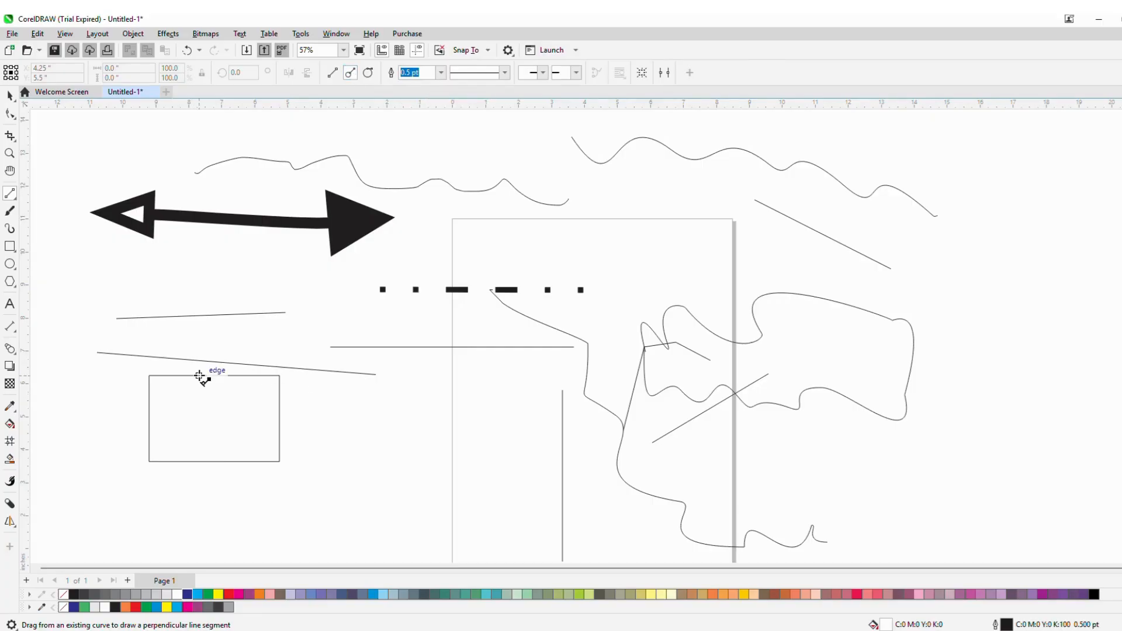
left_click_drag(200, 376, 192, 300)
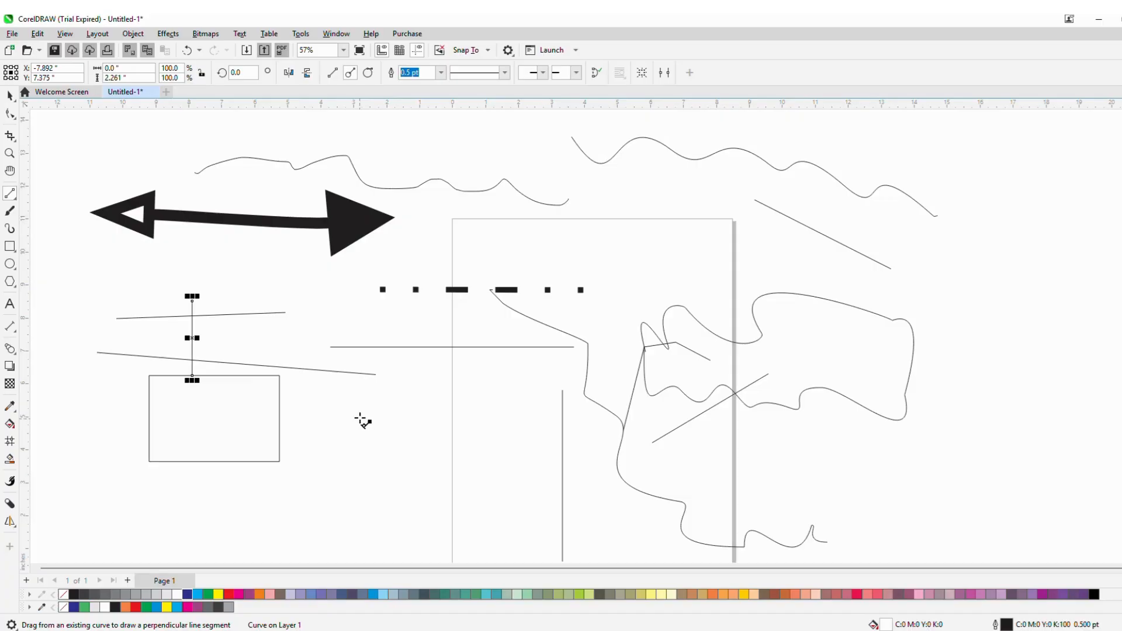
mouse_move(359, 423)
left_mouse_down()
mouse_move(398, 522)
mouse_move(359, 383)
mouse_move(326, 464)
mouse_move(338, 524)
mouse_move(442, 501)
left_mouse_up()
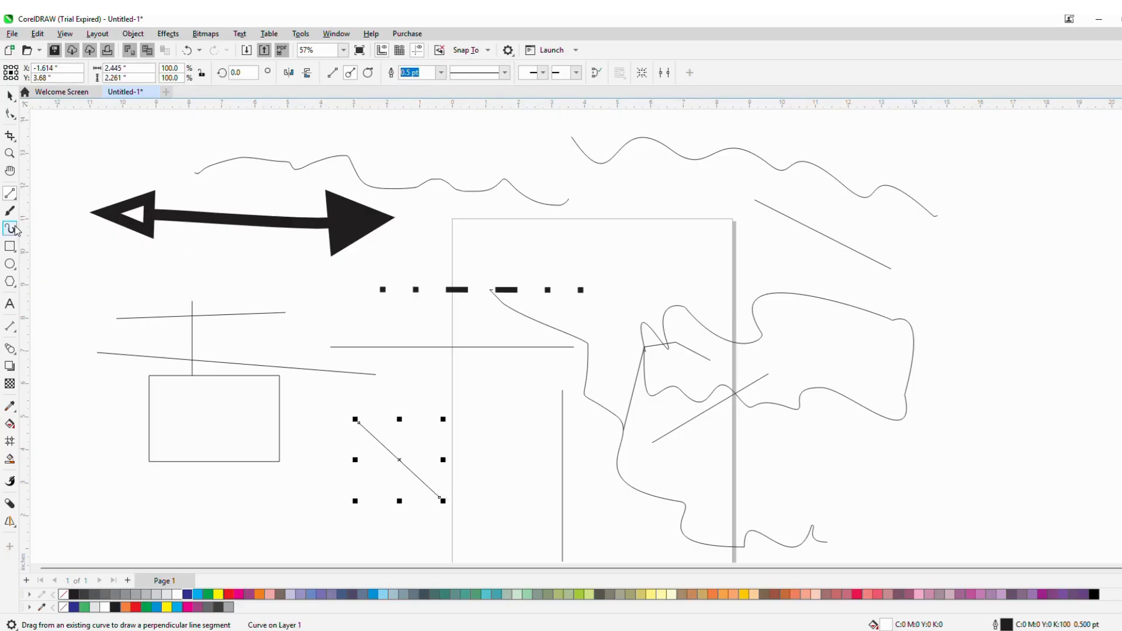
- Switch to the Bézier tool and draw an open path of straight and curved segments at upper right
left_click(16, 201)
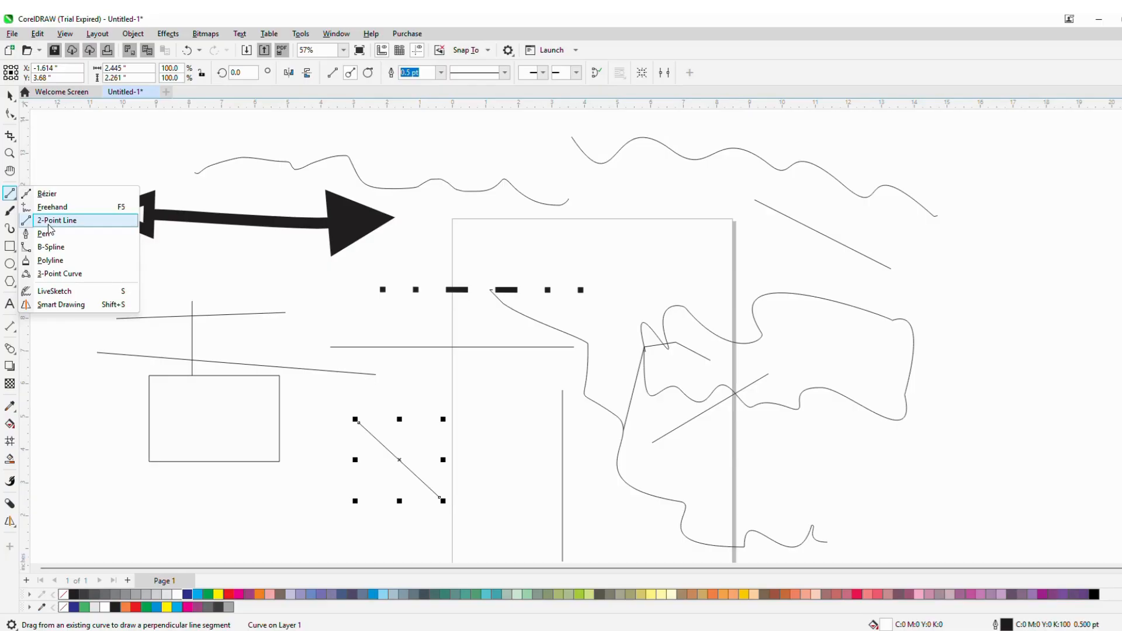
left_click(47, 193)
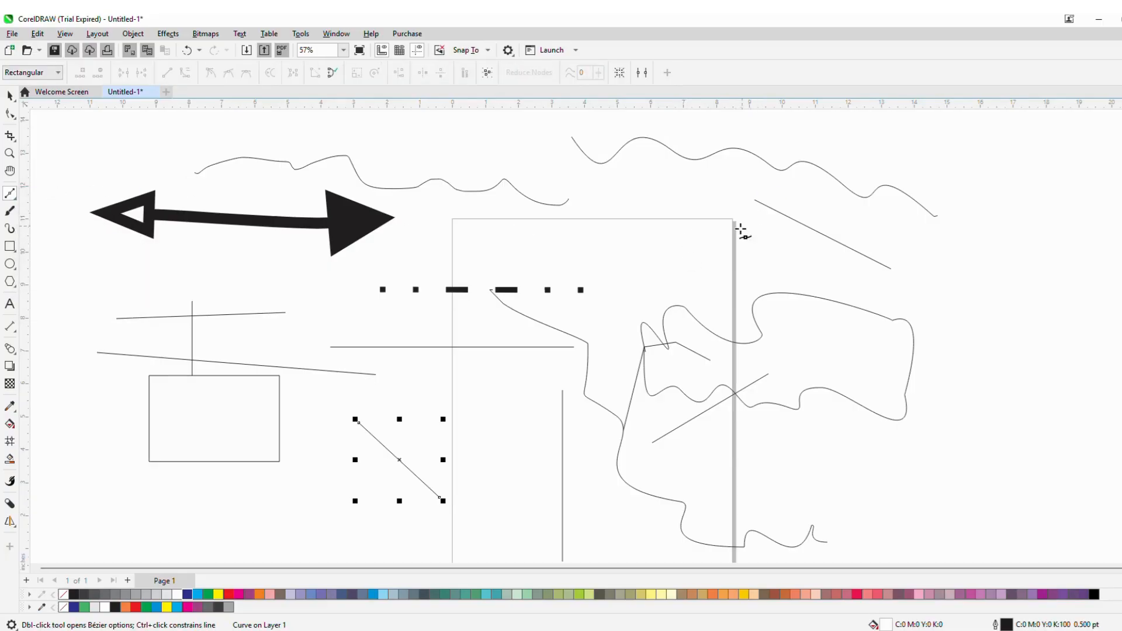
left_click(660, 171)
left_click(755, 224)
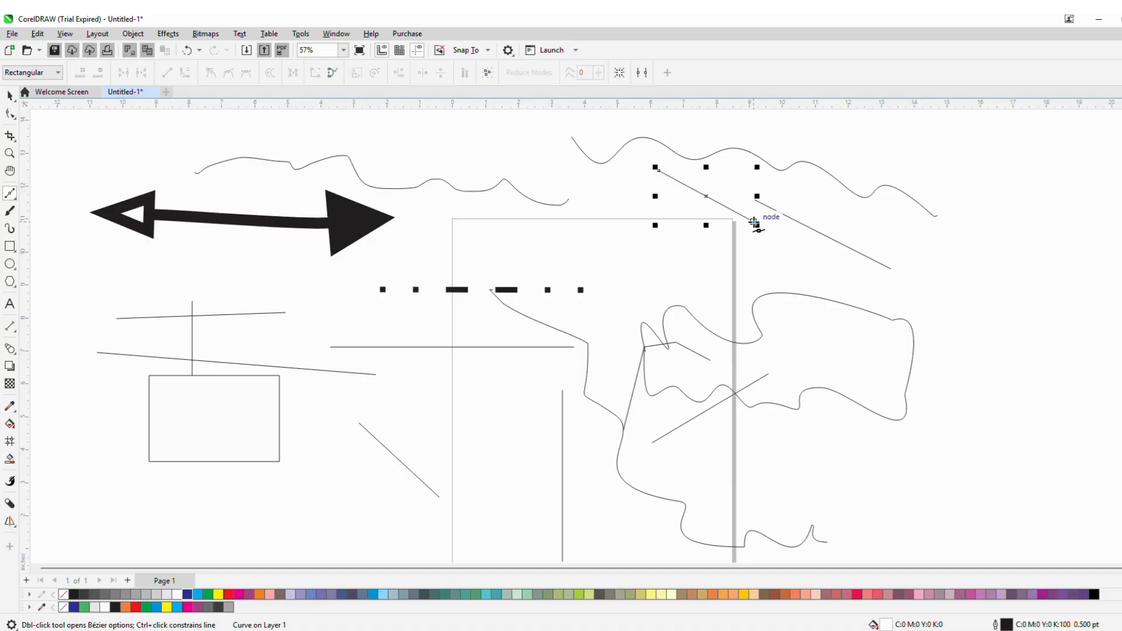
left_click(706, 294)
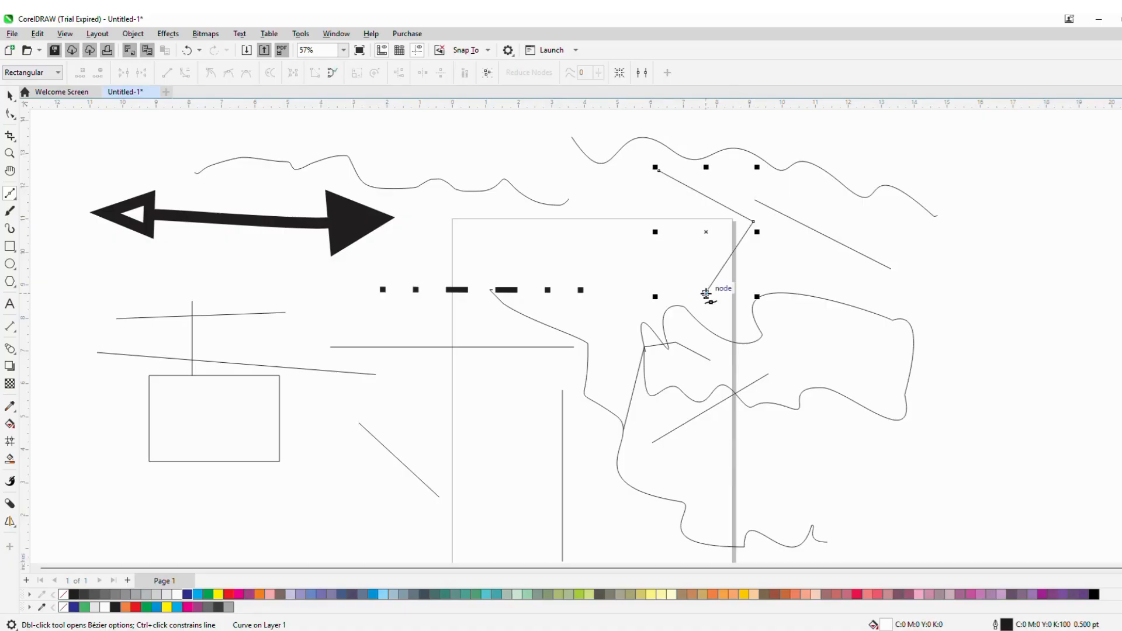
left_click(629, 322)
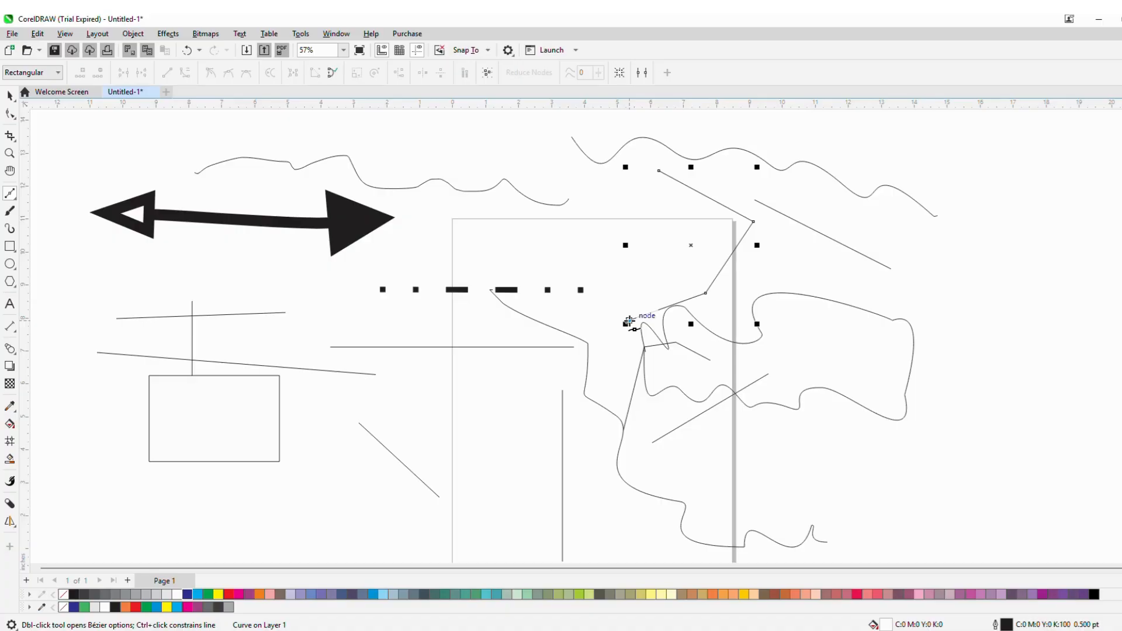
left_click(629, 321)
left_click_drag(577, 237, 632, 206)
left_click(633, 207)
left_click_drag(635, 152, 673, 178)
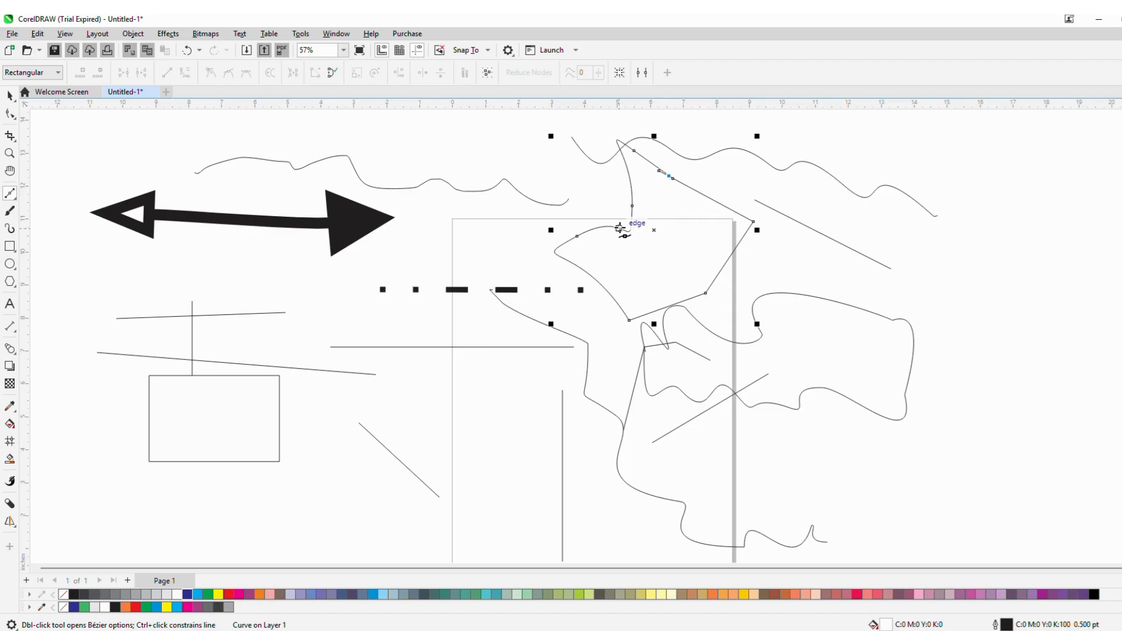
left_click(20, 201)
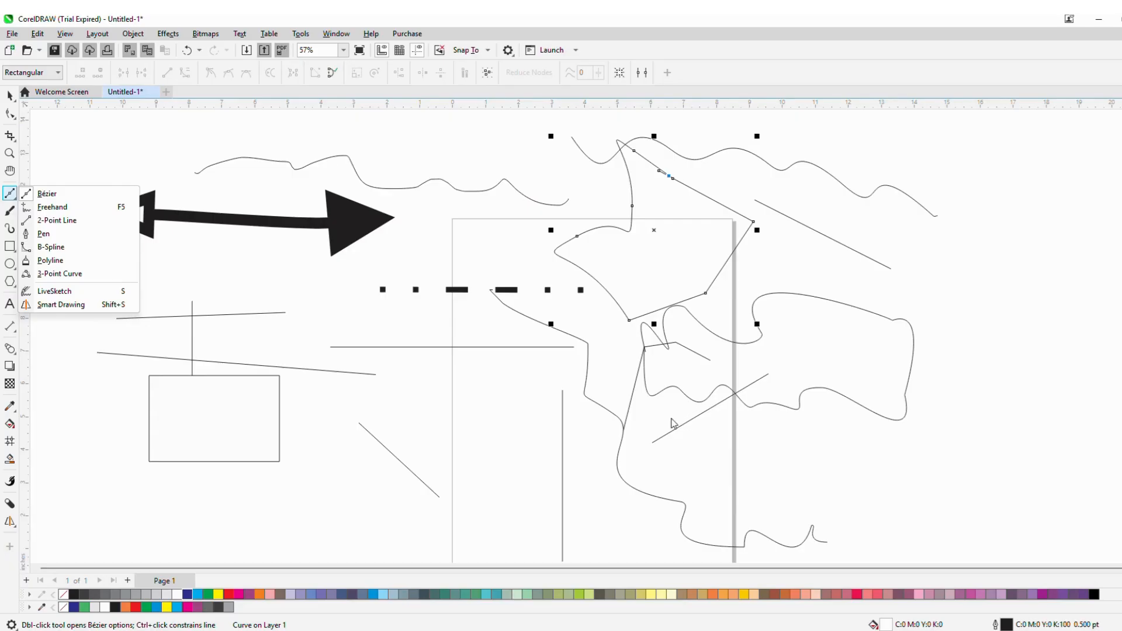
left_click(738, 450)
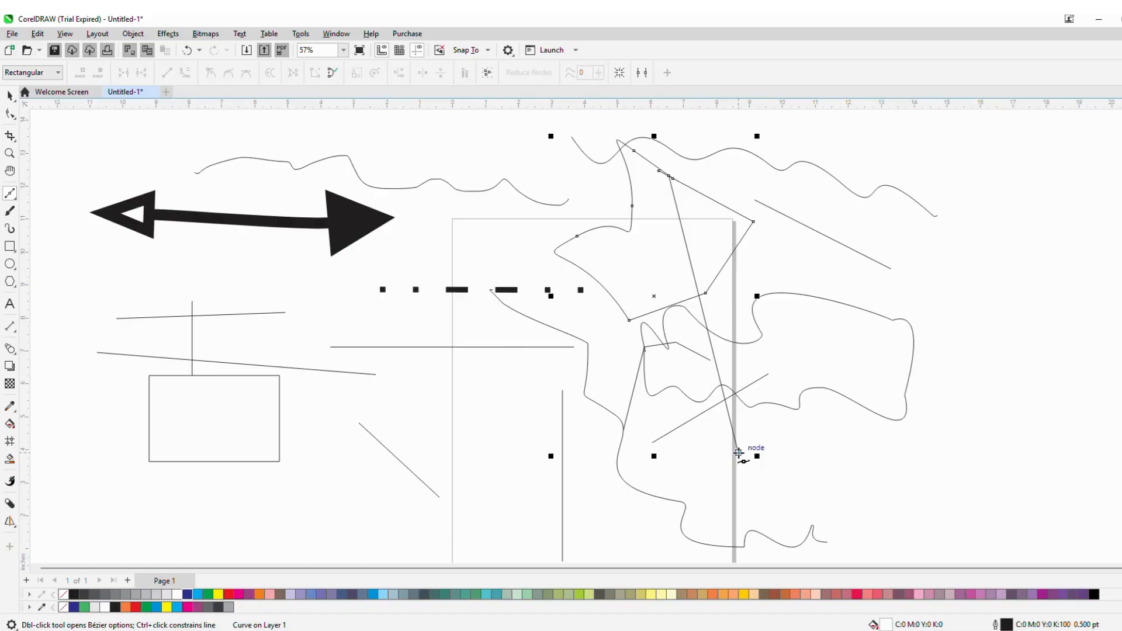
- Select all objects and delete them to clear the page
key("ctrl+a")
key("Delete")
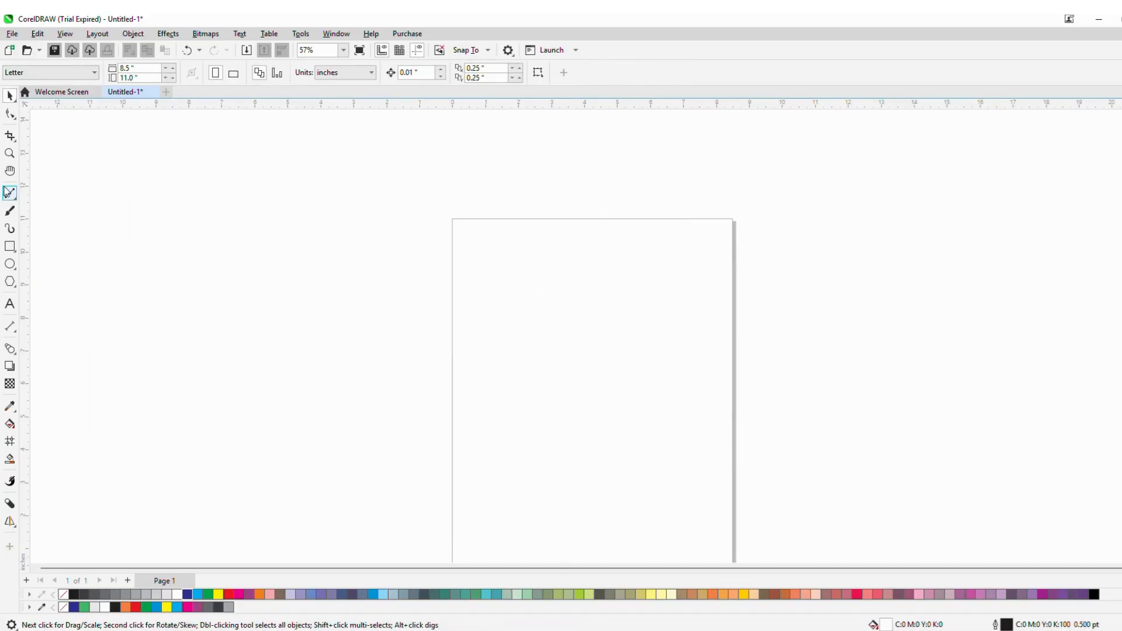
- With the Pen tool, draw a closed shape of straight and curved segments at left and fill it dark blue
left_click(14, 200)
left_click(15, 201)
left_click(14, 199)
left_click(14, 198)
left_click(16, 198)
left_click(17, 198)
left_click(18, 202)
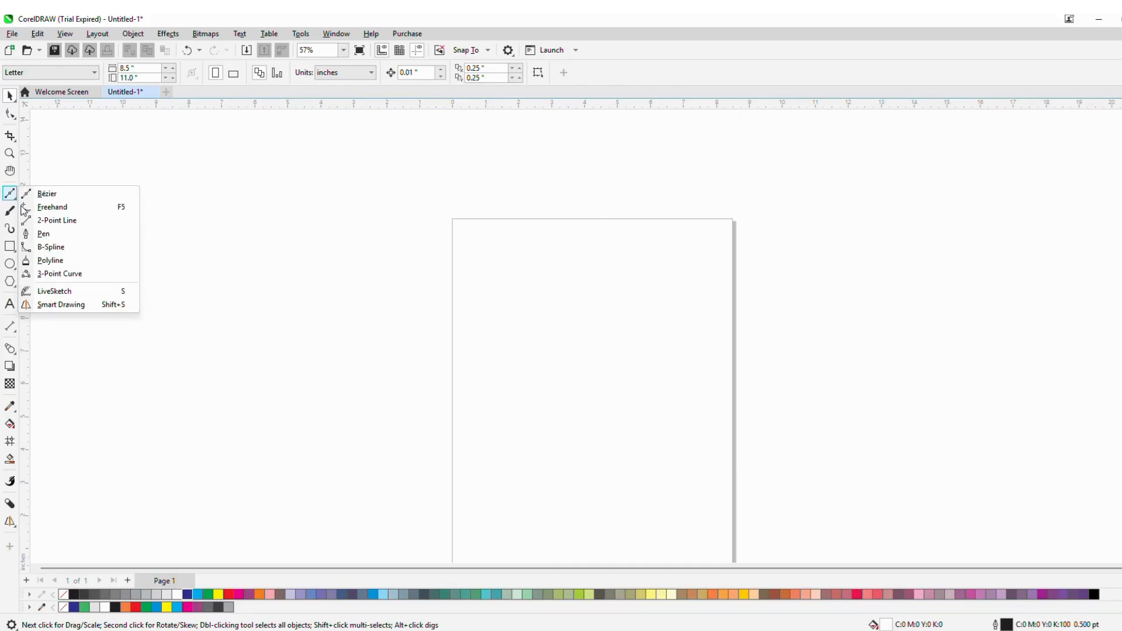
left_click(47, 240)
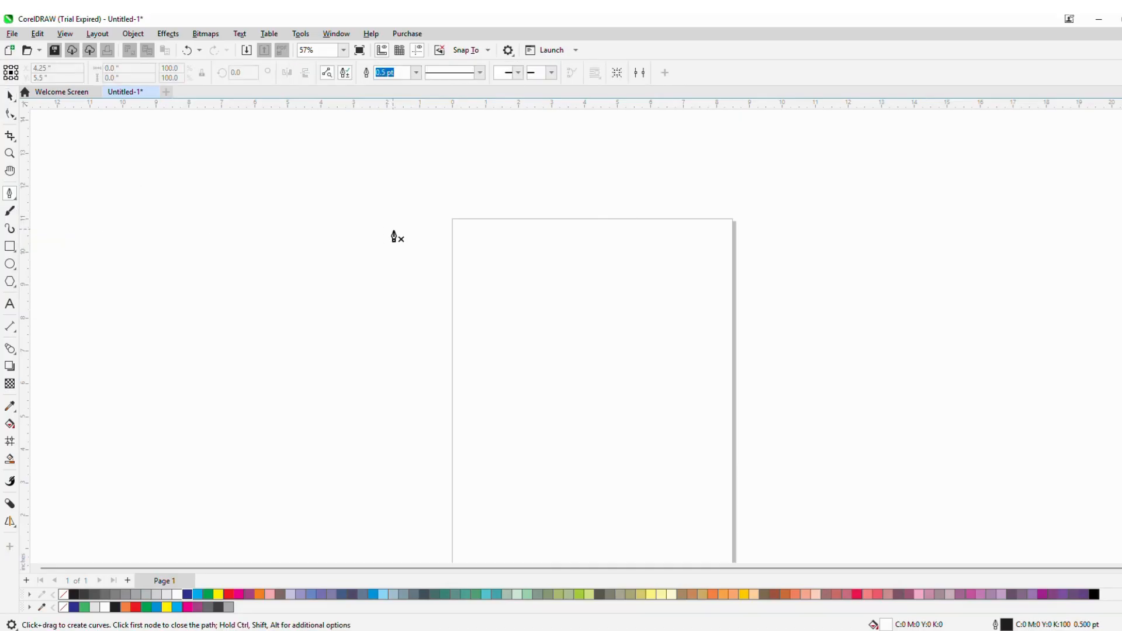
left_click(304, 217)
left_click(419, 201)
left_click(507, 295)
left_click(485, 398)
left_click(378, 435)
left_click(256, 390)
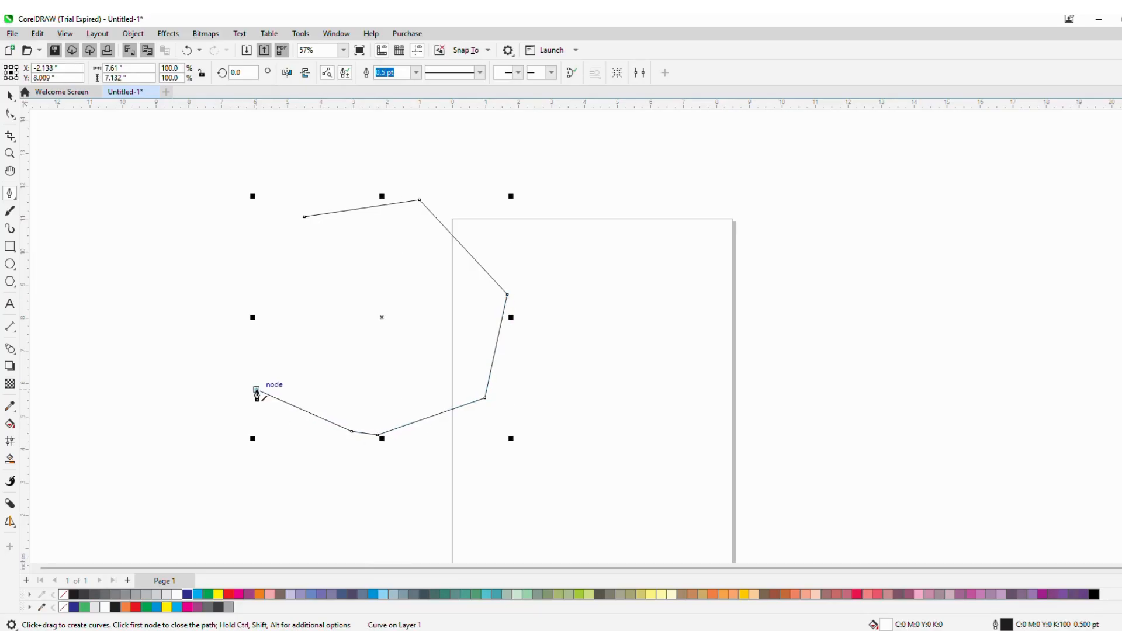
left_click_drag(278, 325, 303, 218)
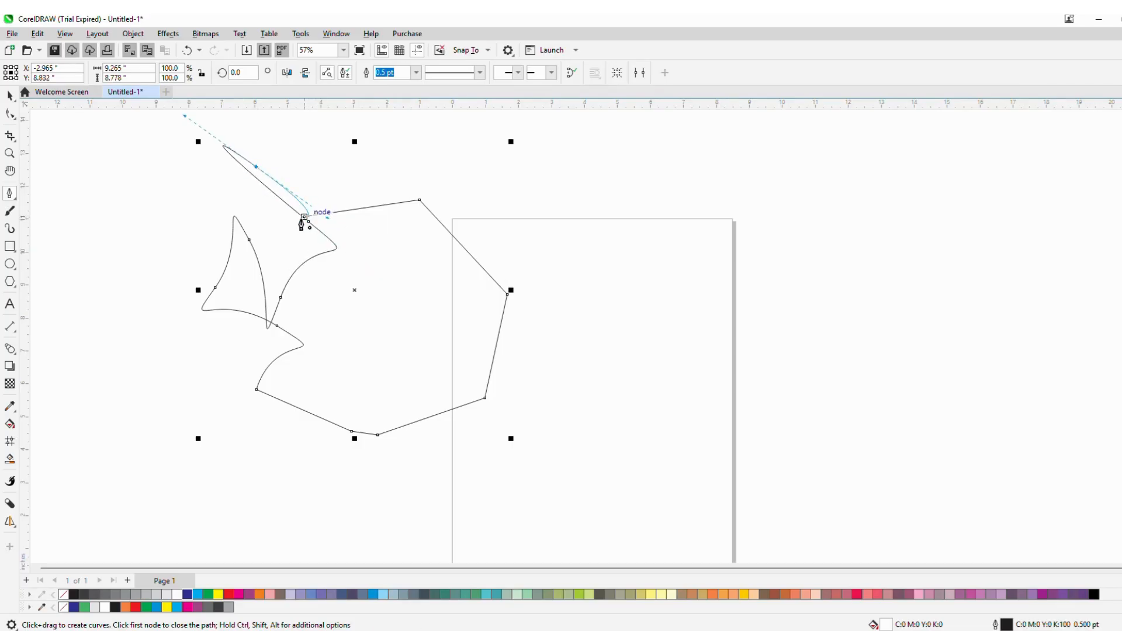
left_click(305, 217)
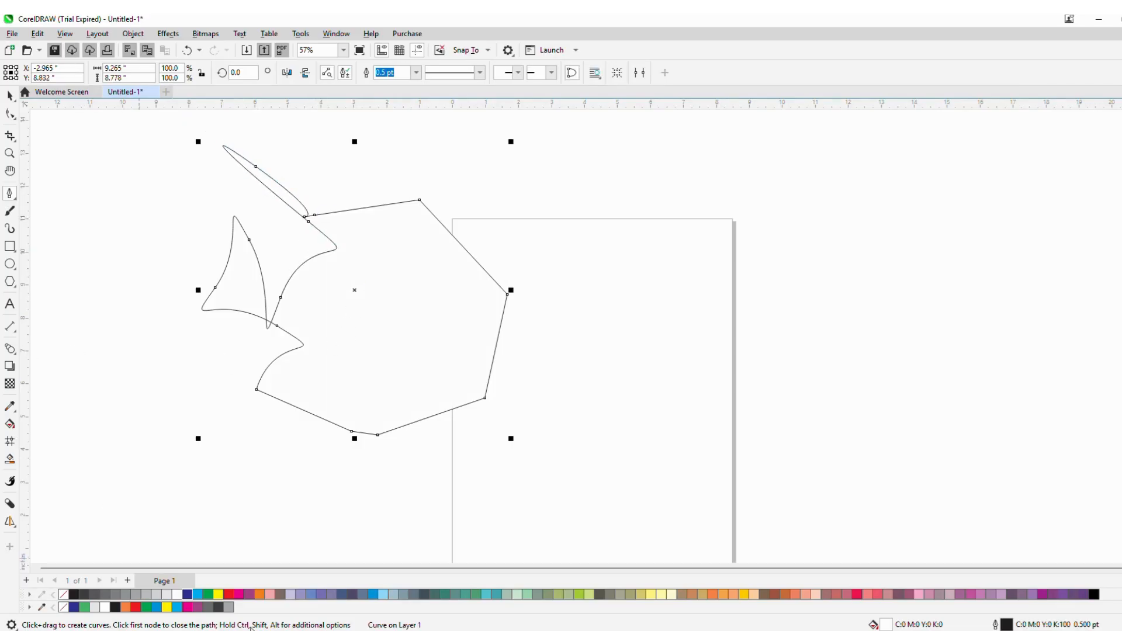
left_click(10, 459)
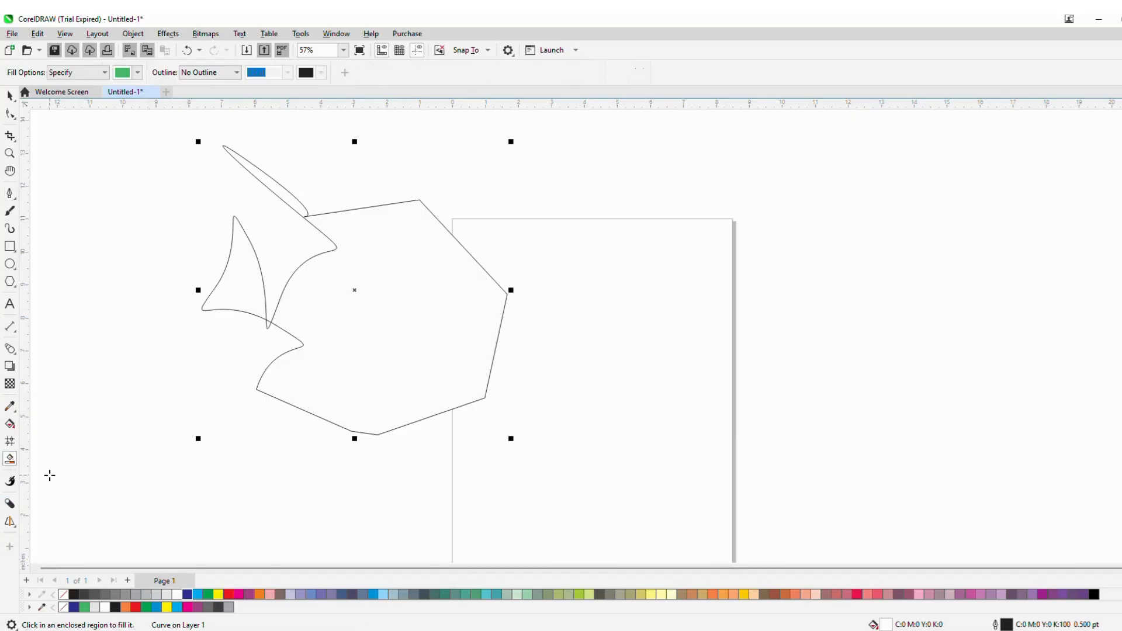
left_click(187, 595)
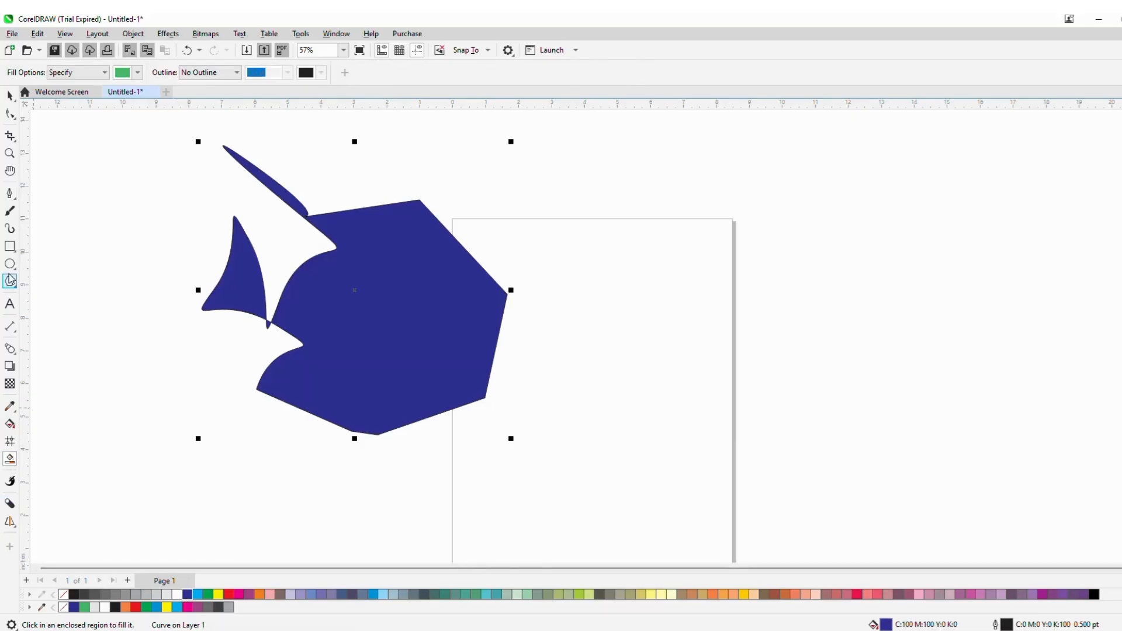
- Switch to the B-Spline tool, draw a closed curvy shape about 9.8 by 3.2 in at upper right, and fill it dark blue
left_click(10, 194)
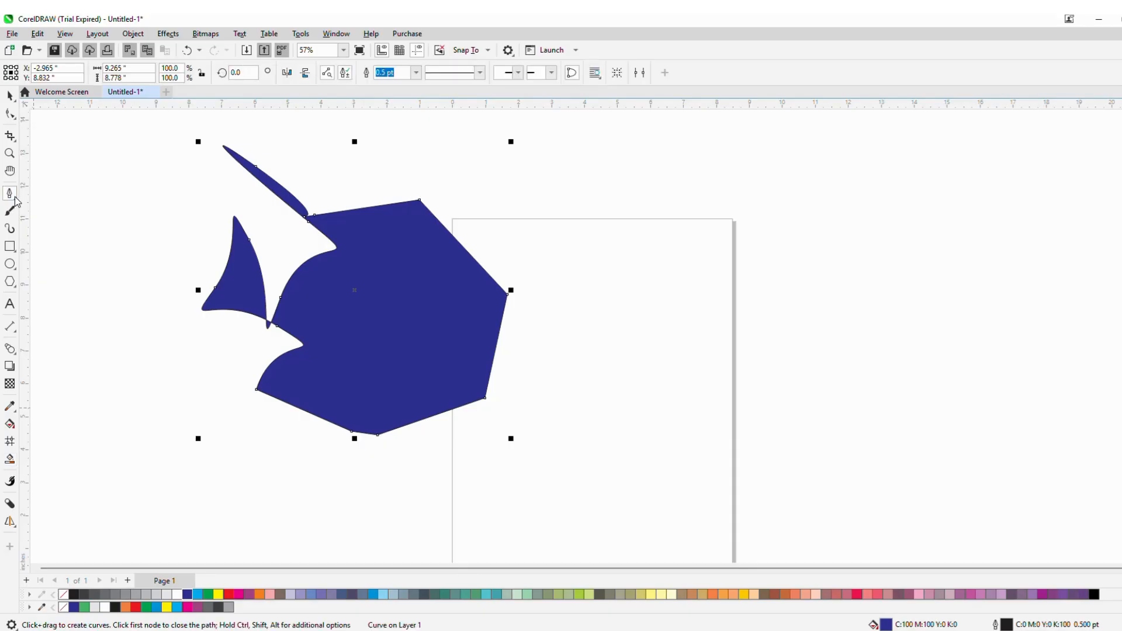
left_click(17, 202)
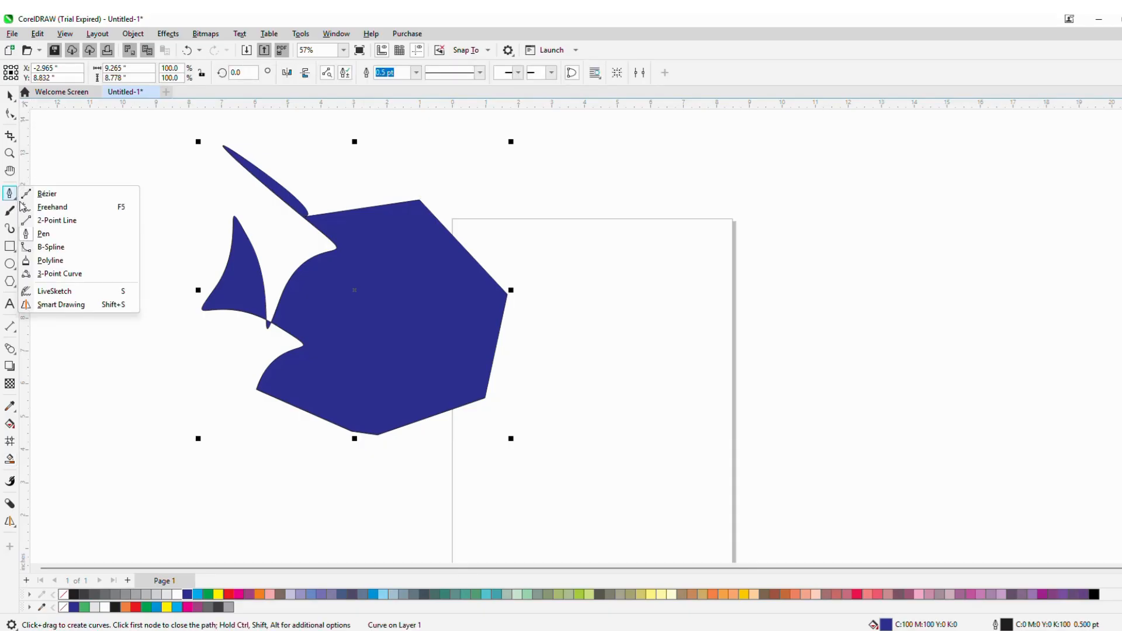
left_click(52, 247)
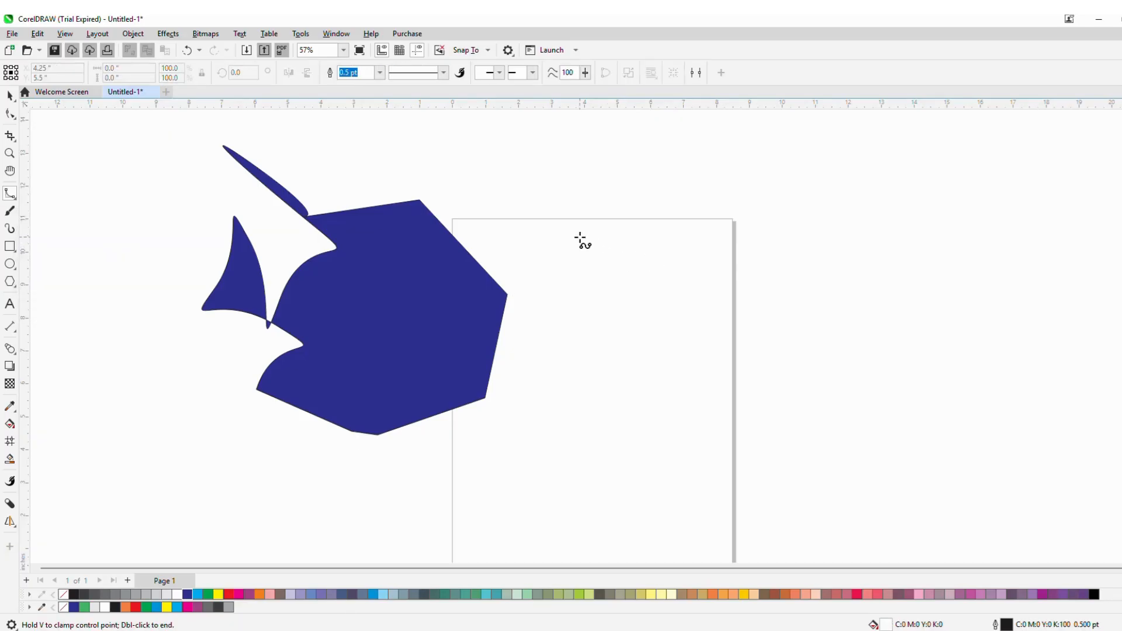
left_click(579, 237)
left_click(643, 272)
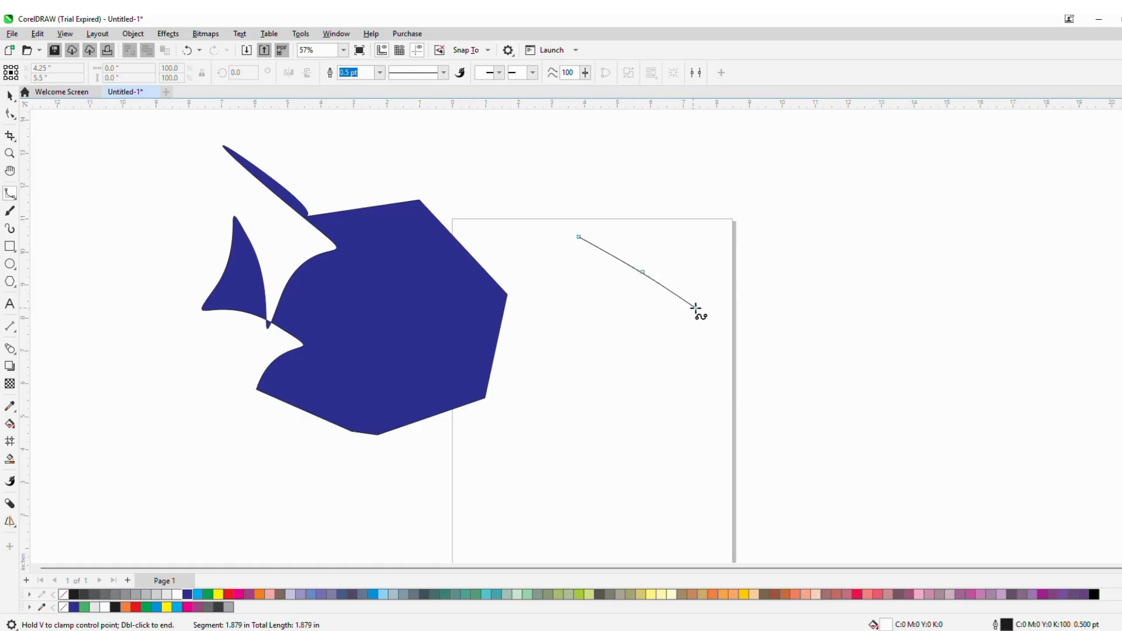
left_click(757, 232)
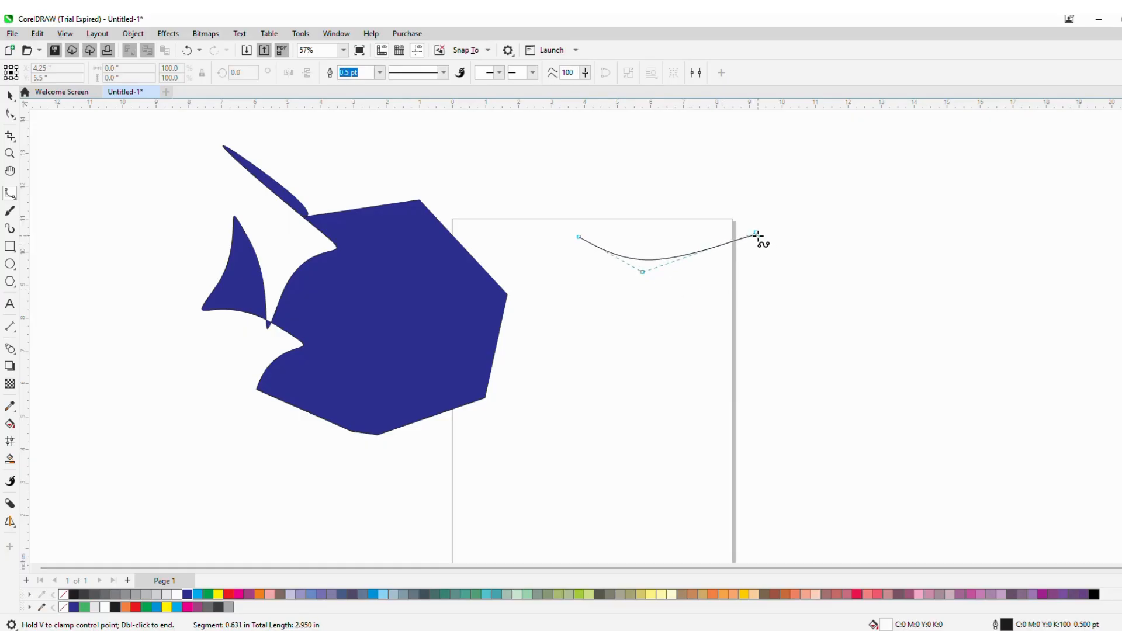
left_click(875, 306)
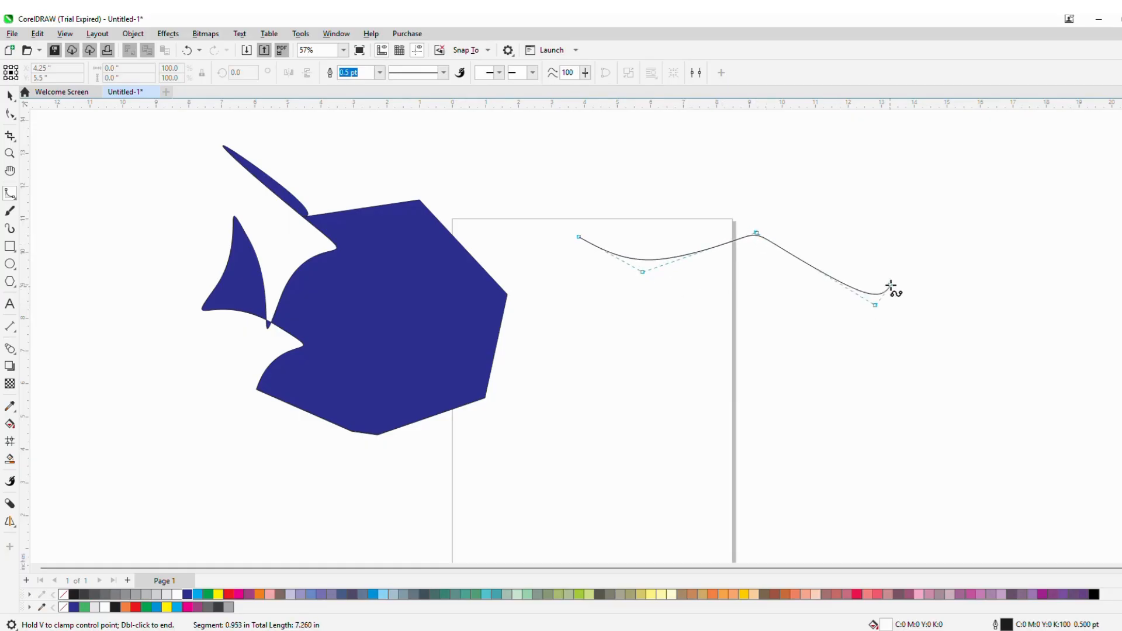
left_click(923, 229)
left_click(868, 197)
left_click(775, 162)
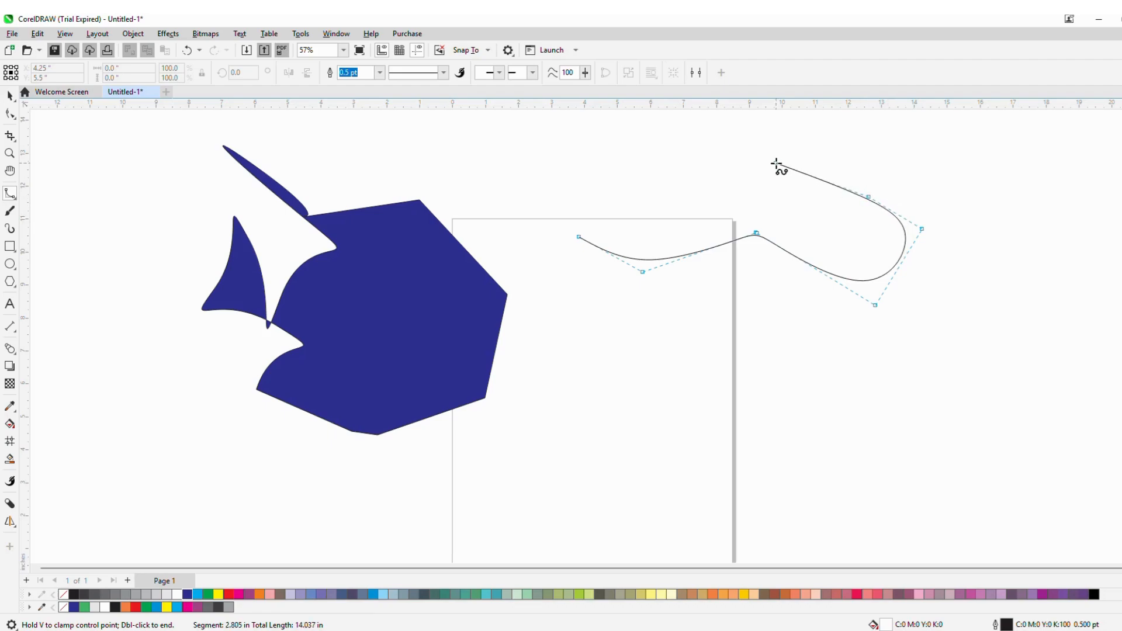
left_click(739, 207)
left_click(649, 209)
left_click(580, 217)
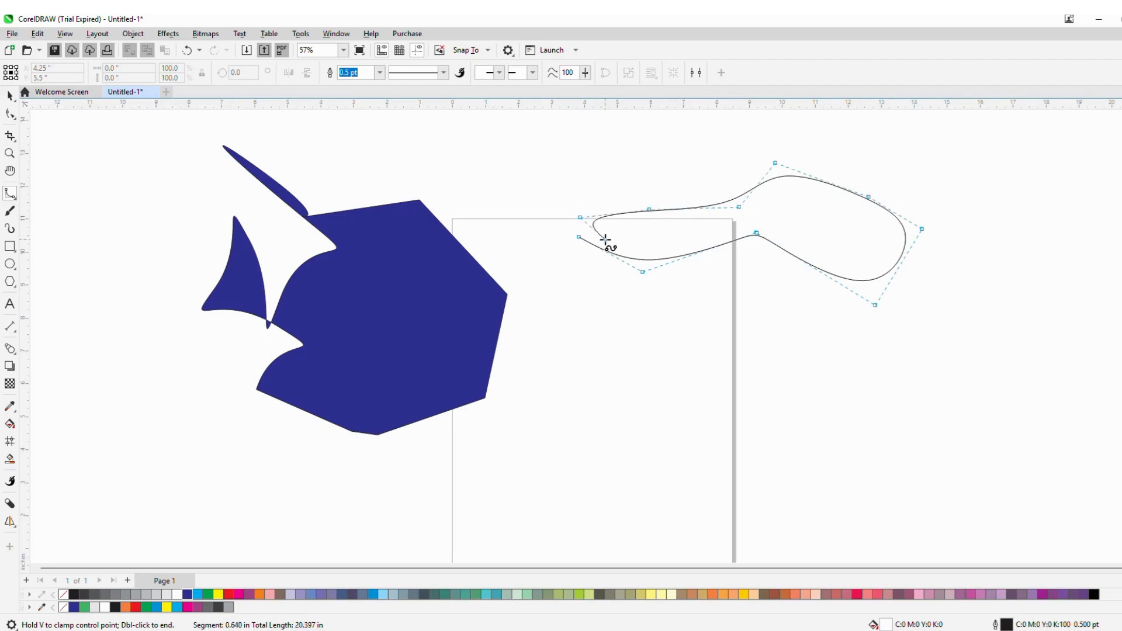
left_click(579, 239)
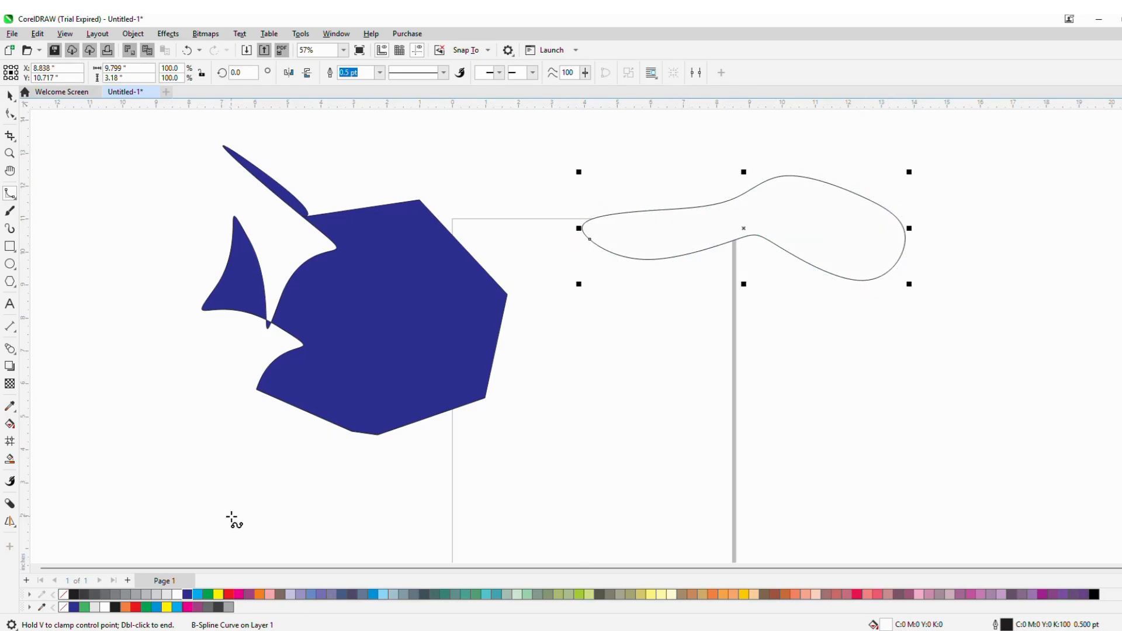
left_click(195, 594)
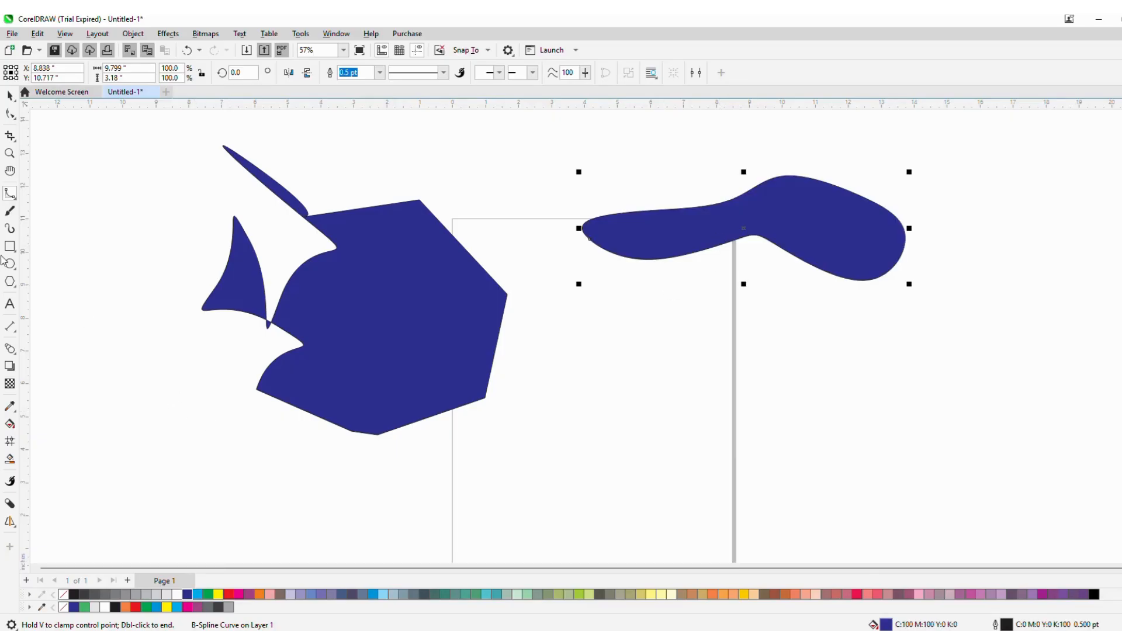
- Switch to the 3-Point Curve tool and draw an arc hanging down from the underside of the blue B-Spline shape
left_click(16, 202)
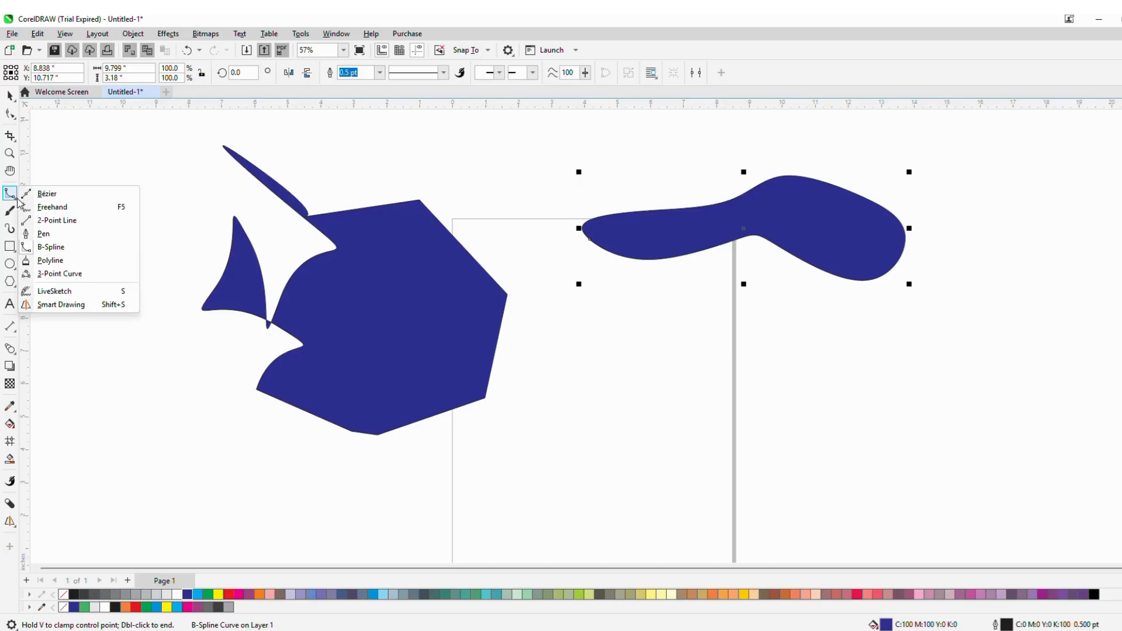
left_click(76, 275)
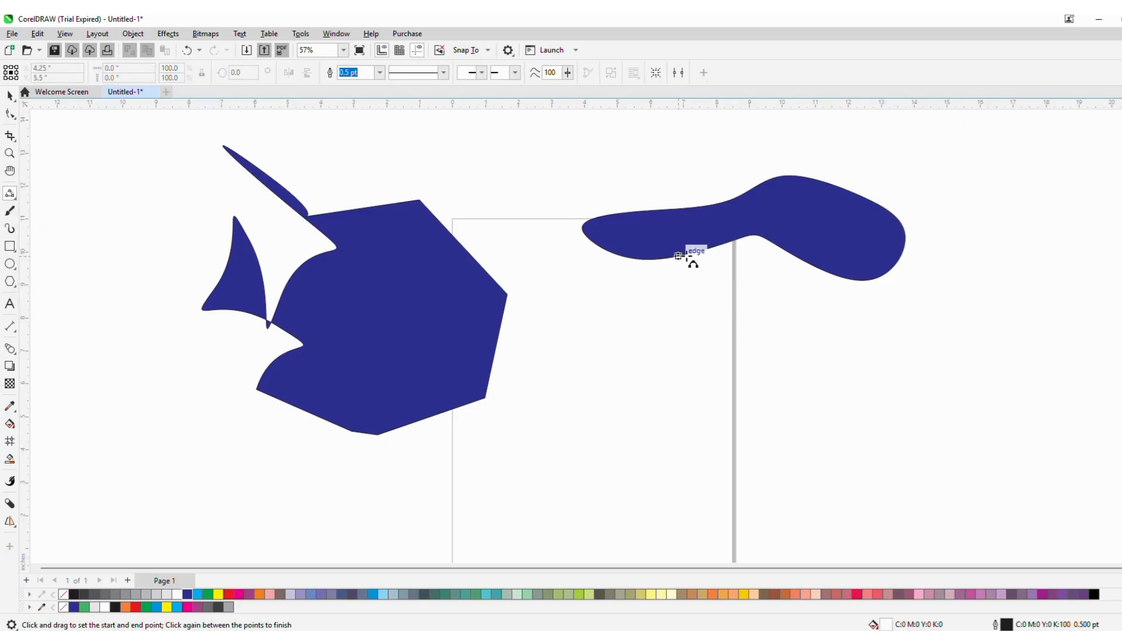
left_click_drag(754, 234, 781, 398)
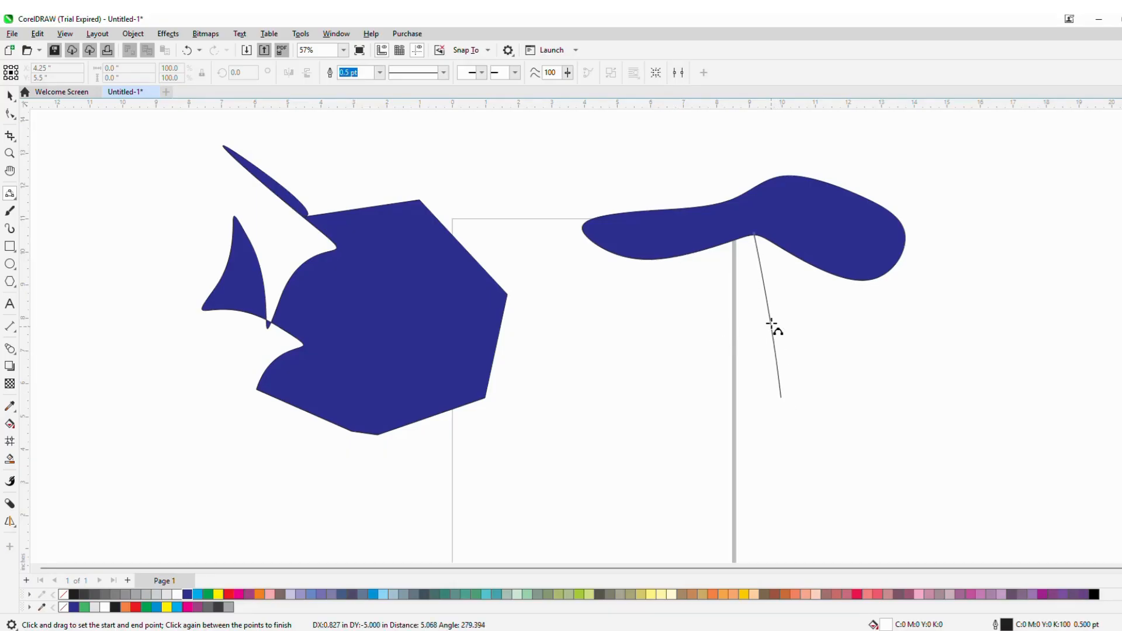
left_click(613, 382)
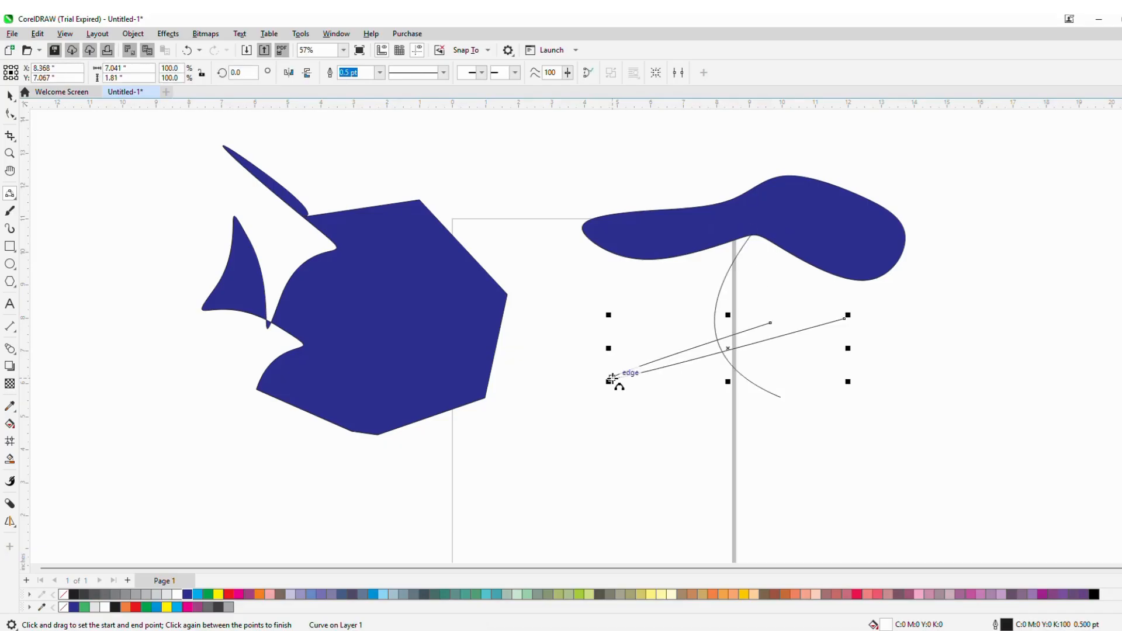
key("Escape")
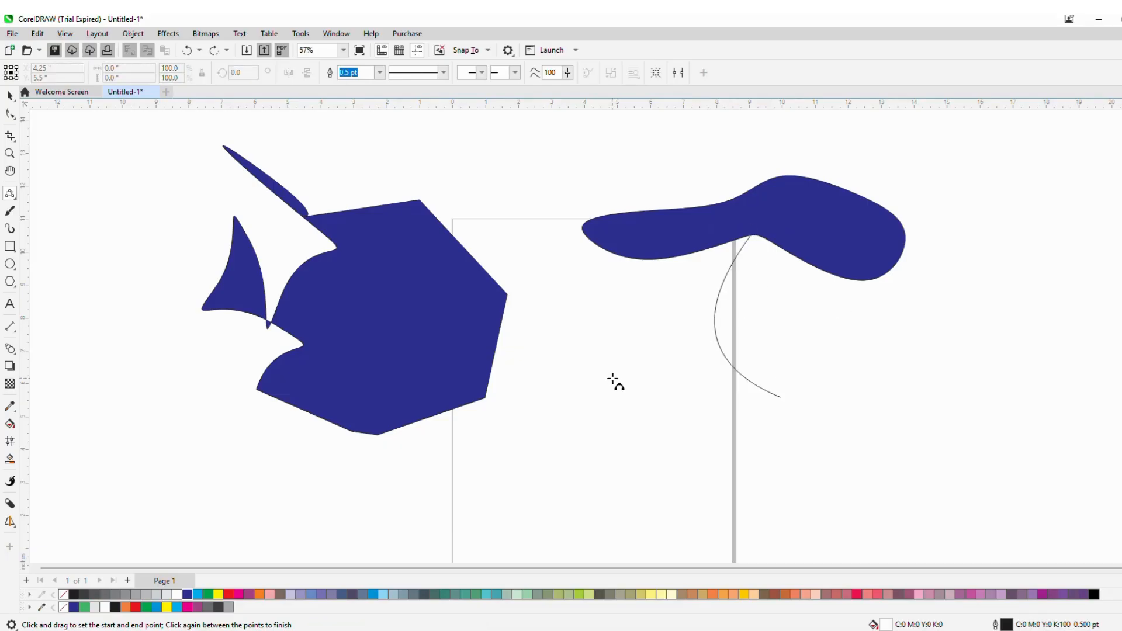
- With the 3-Point Curve tool, draw two arcs between the same endpoints forming a leaf shape about 2.3 by 3.5 in, and fill it dark blue
left_click_drag(612, 349, 677, 460)
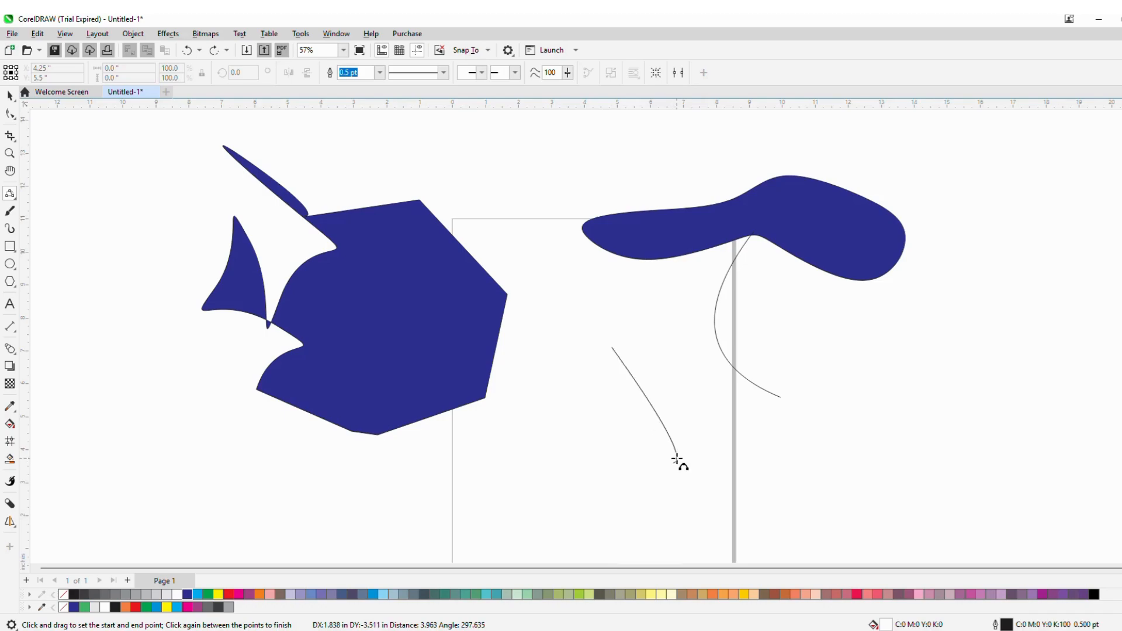
left_click(679, 397)
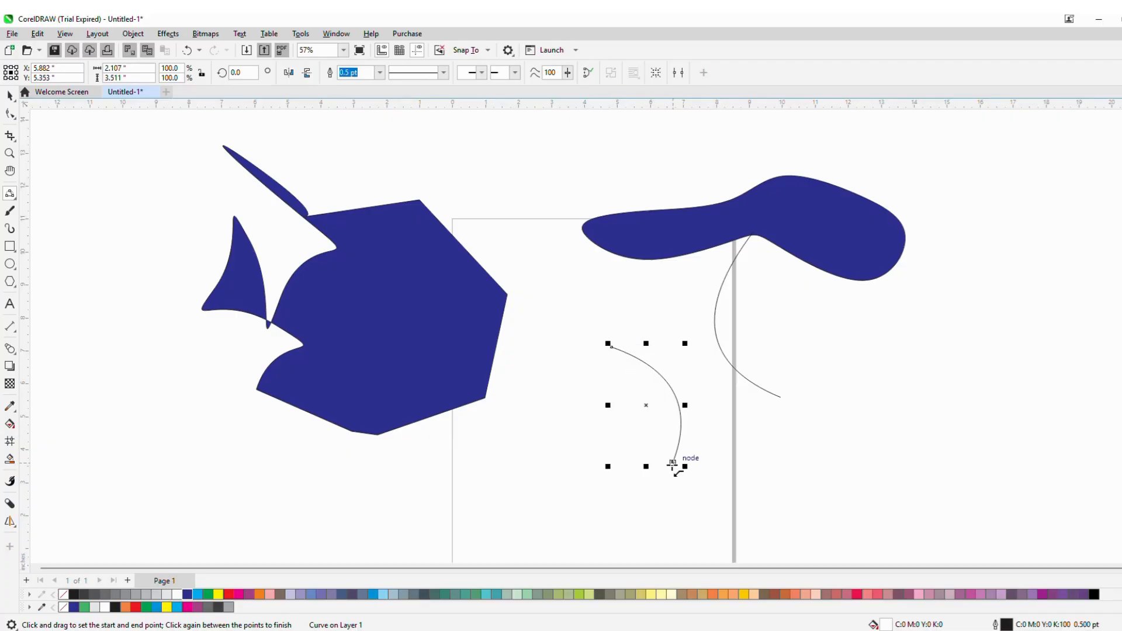
left_click_drag(611, 346, 673, 462)
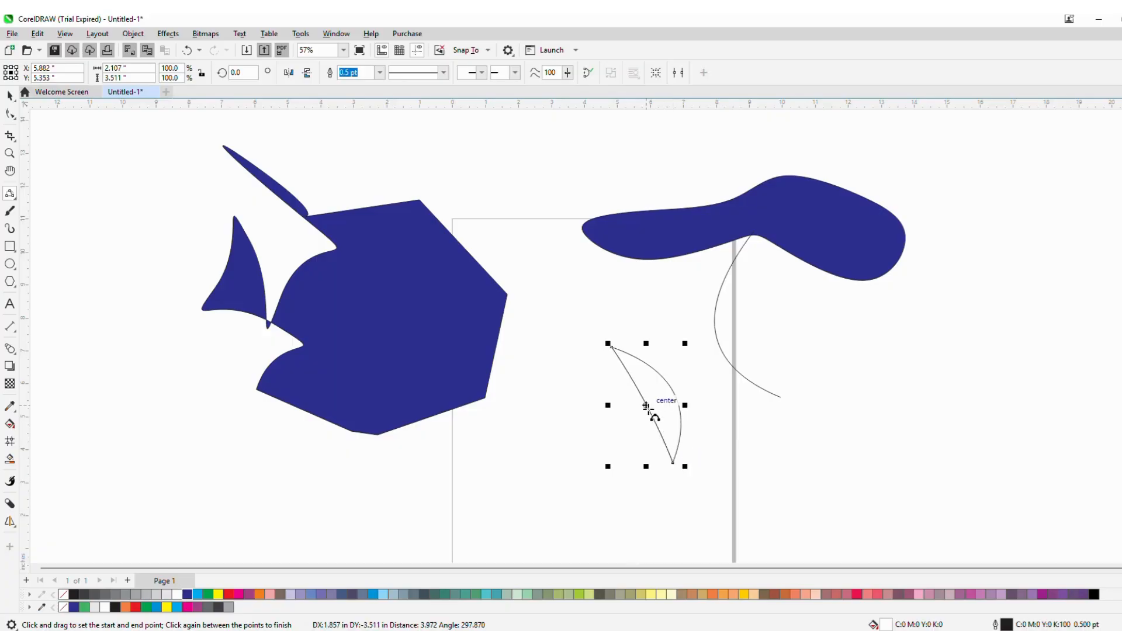
left_click(615, 426)
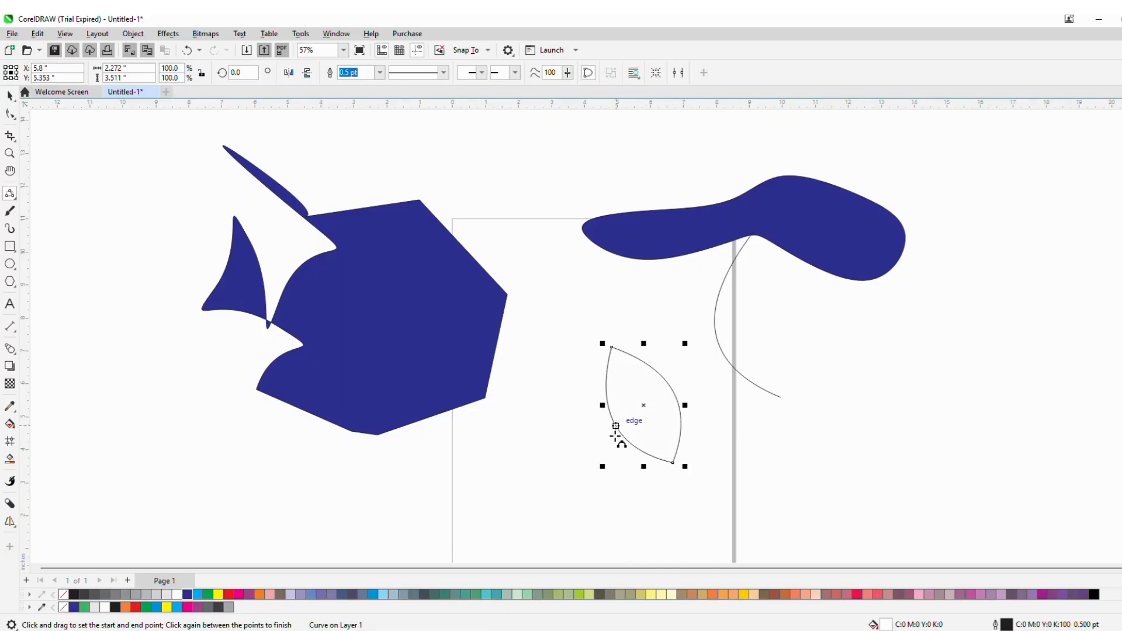
left_click(188, 595)
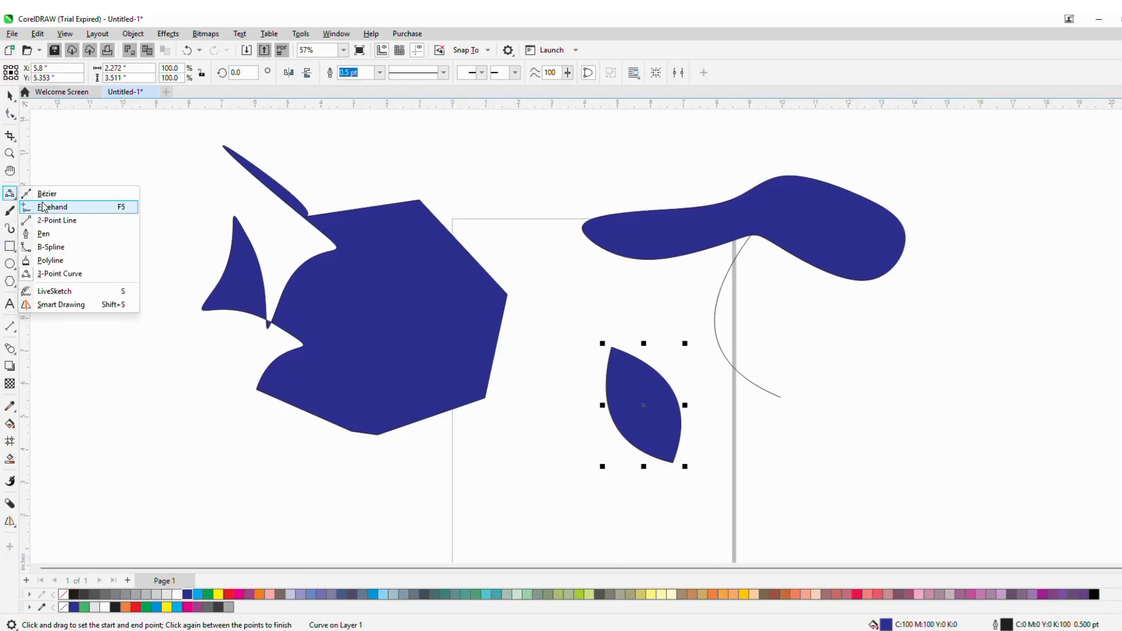
- Switch to the Polyline tool and draw a closed shape of straight segments with a curved return at right, about 7.2 by 6.8 in
left_click(56, 265)
left_click(827, 392)
left_click(911, 345)
left_click(969, 441)
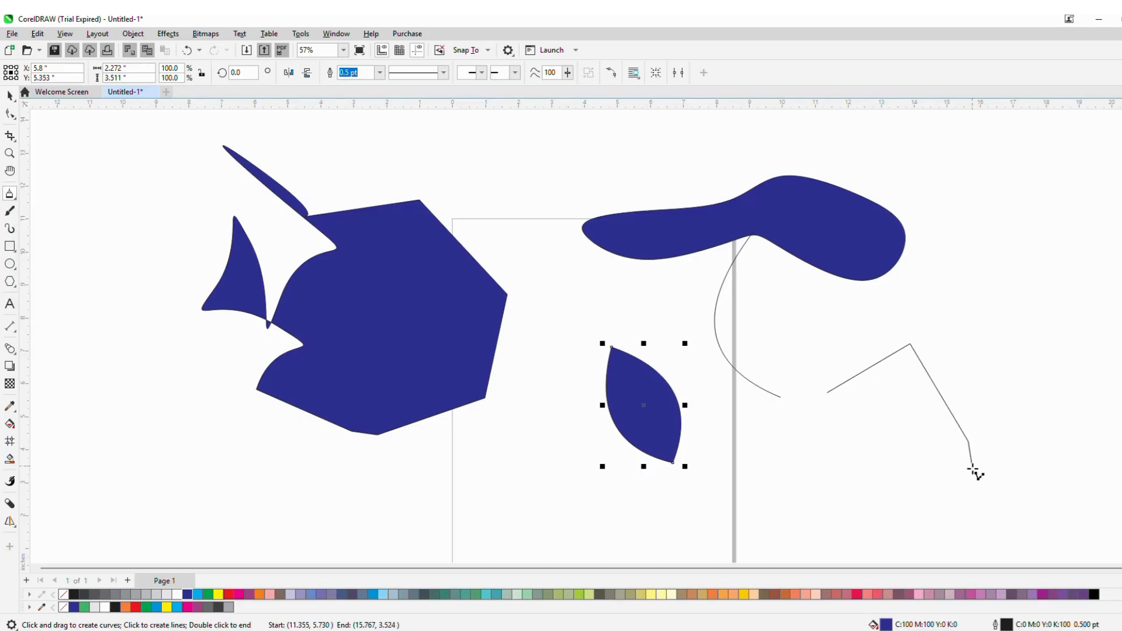
left_click(934, 494)
left_click(842, 511)
left_click(776, 435)
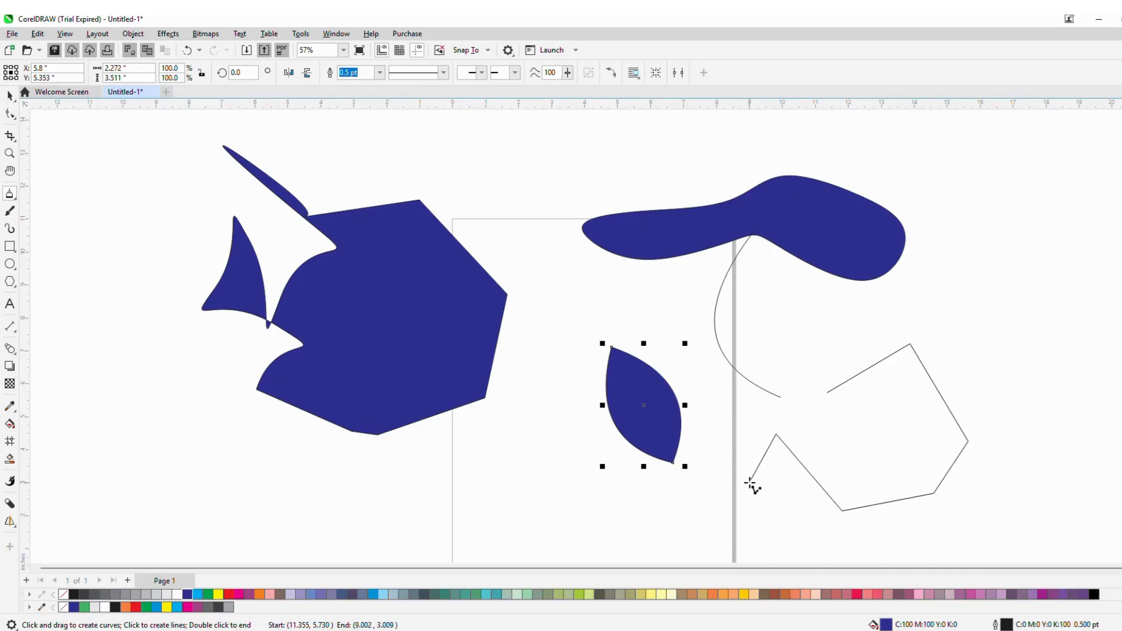
mouse_move(750, 483)
left_mouse_down()
mouse_move(752, 397)
mouse_move(754, 427)
mouse_move(792, 384)
mouse_move(767, 347)
mouse_move(798, 331)
mouse_move(808, 384)
mouse_move(836, 367)
mouse_move(821, 294)
mouse_move(881, 319)
mouse_move(829, 393)
left_mouse_up()
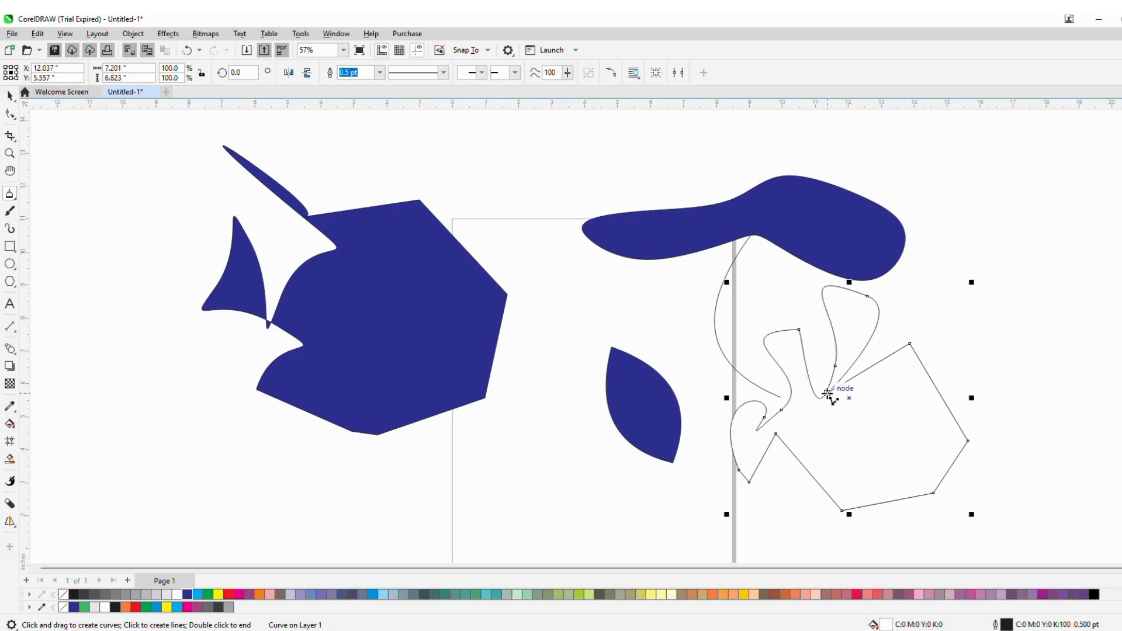
- Draw a large polyline of straight segments plus a freehand curved stretch enclosing the left shapes, about 15 by 11.5 in
left_click(80, 409)
left_click(235, 480)
left_click(360, 497)
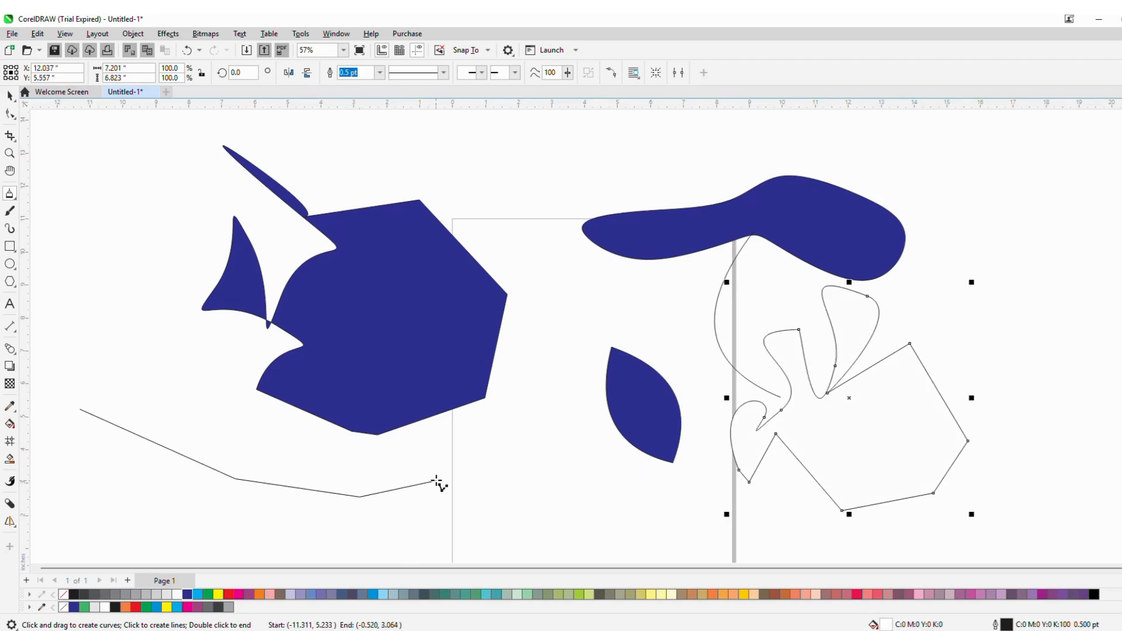
left_click(449, 466)
left_click(522, 419)
left_click(541, 462)
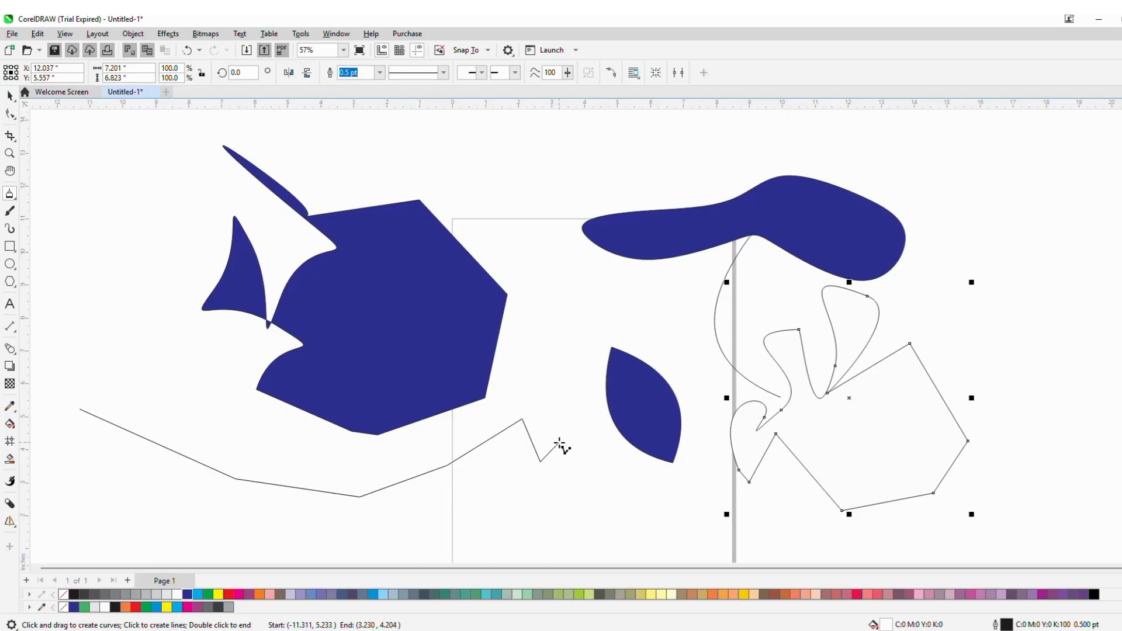
mouse_move(560, 446)
left_mouse_down()
mouse_move(555, 272)
mouse_move(524, 230)
mouse_move(516, 172)
mouse_move(246, 130)
mouse_move(197, 147)
mouse_move(167, 207)
mouse_move(132, 242)
mouse_move(105, 296)
mouse_move(113, 401)
mouse_move(77, 396)
mouse_move(92, 416)
left_mouse_up()
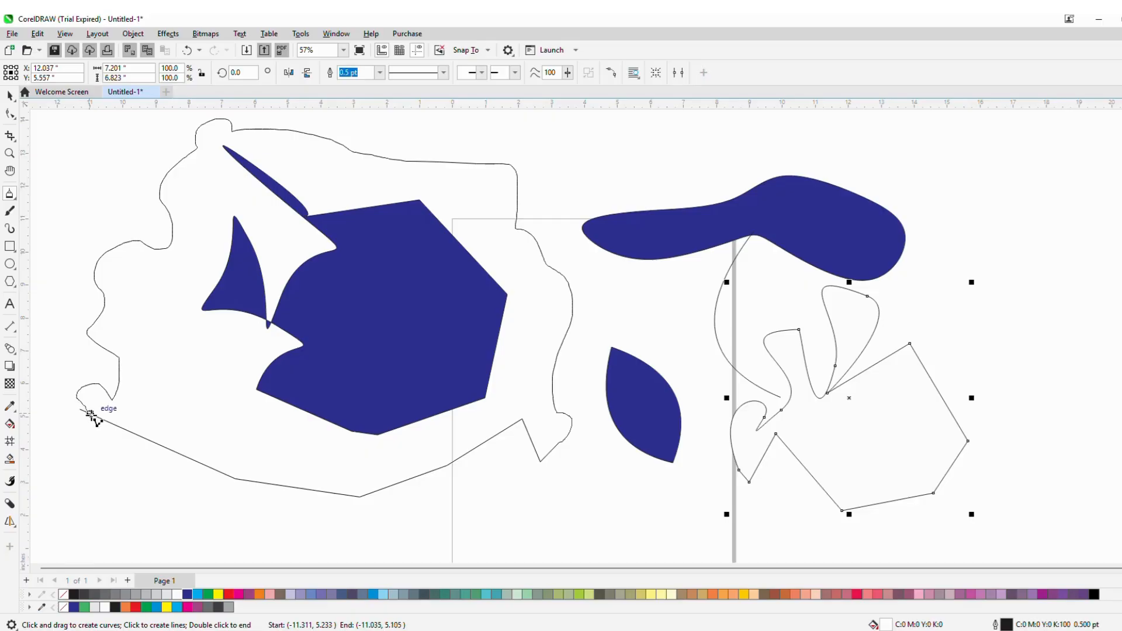
left_click(117, 425)
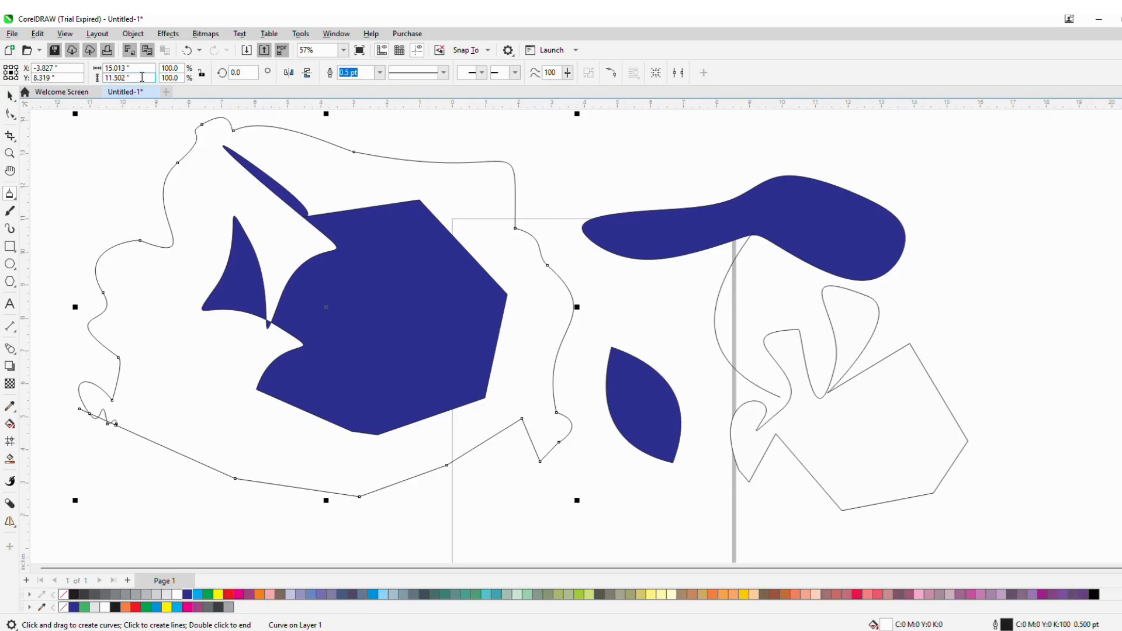
- Switch to the Freehand tool and draw three straight lines crossing the blue hexagon and the B-Spline shape
left_click(15, 197)
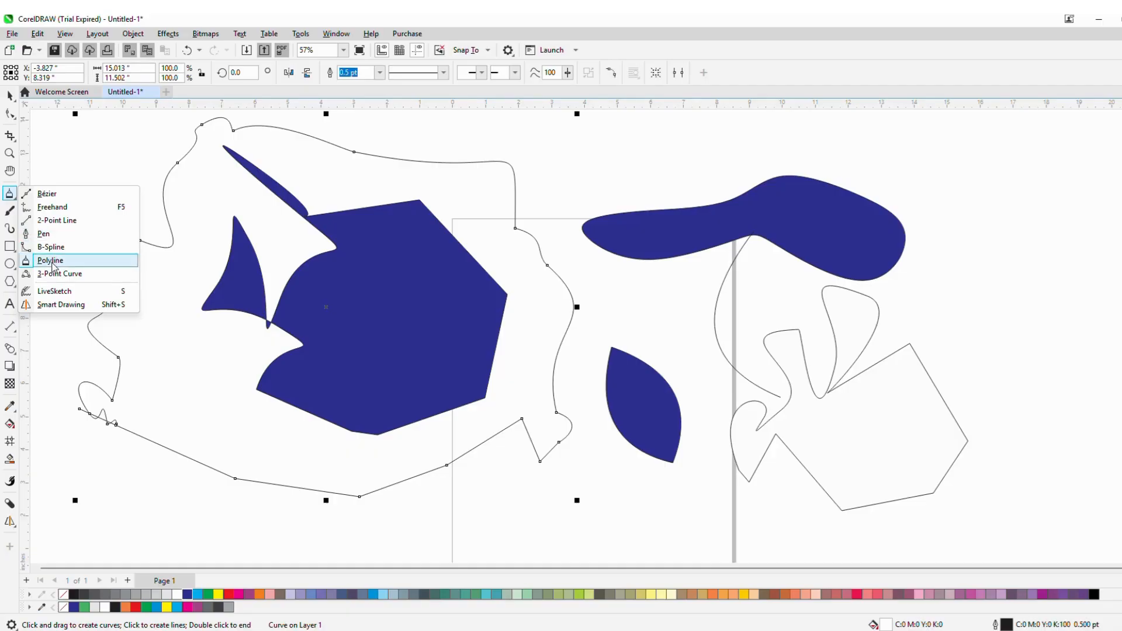
left_click(59, 292)
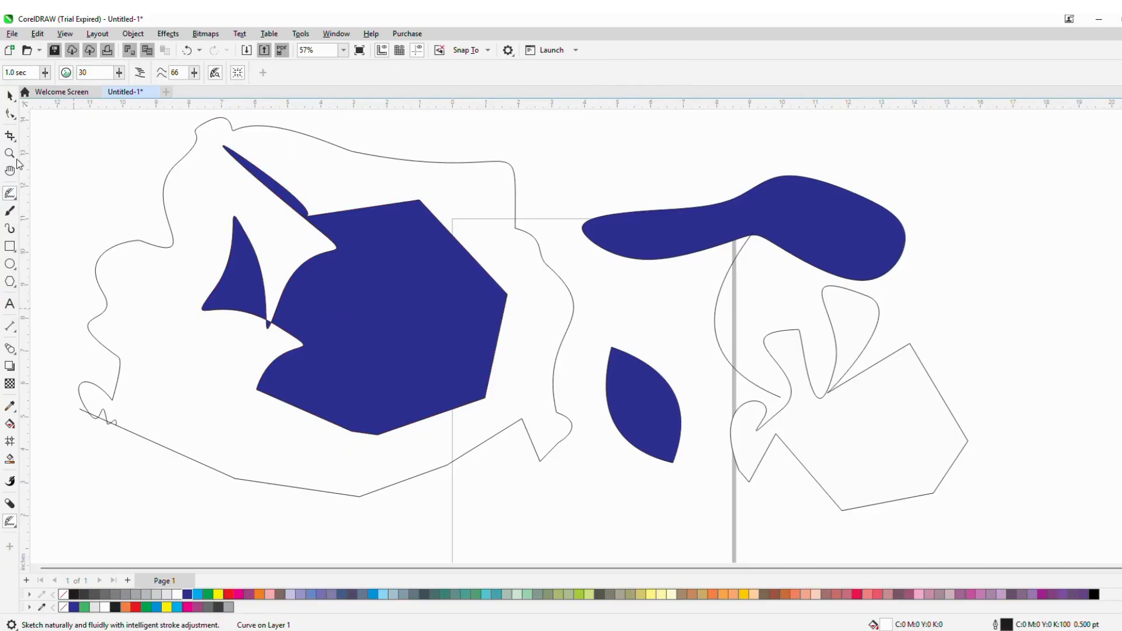
left_click(16, 203)
left_click(35, 205)
left_click(345, 195)
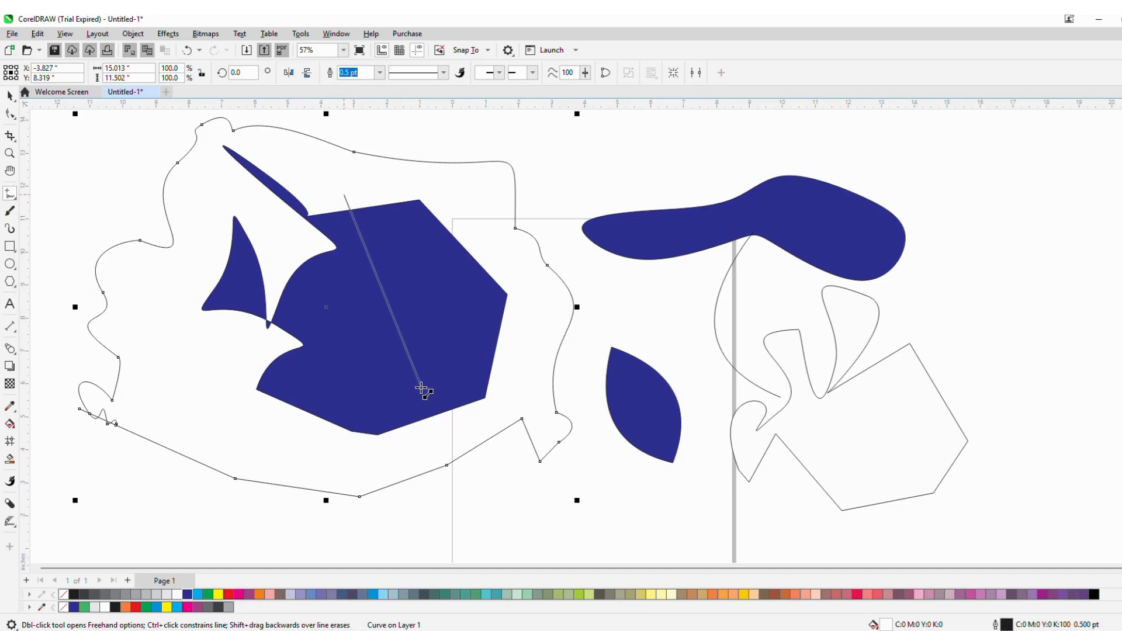
left_click(433, 419)
left_click(703, 190)
left_click(772, 265)
left_click(847, 192)
left_click(812, 261)
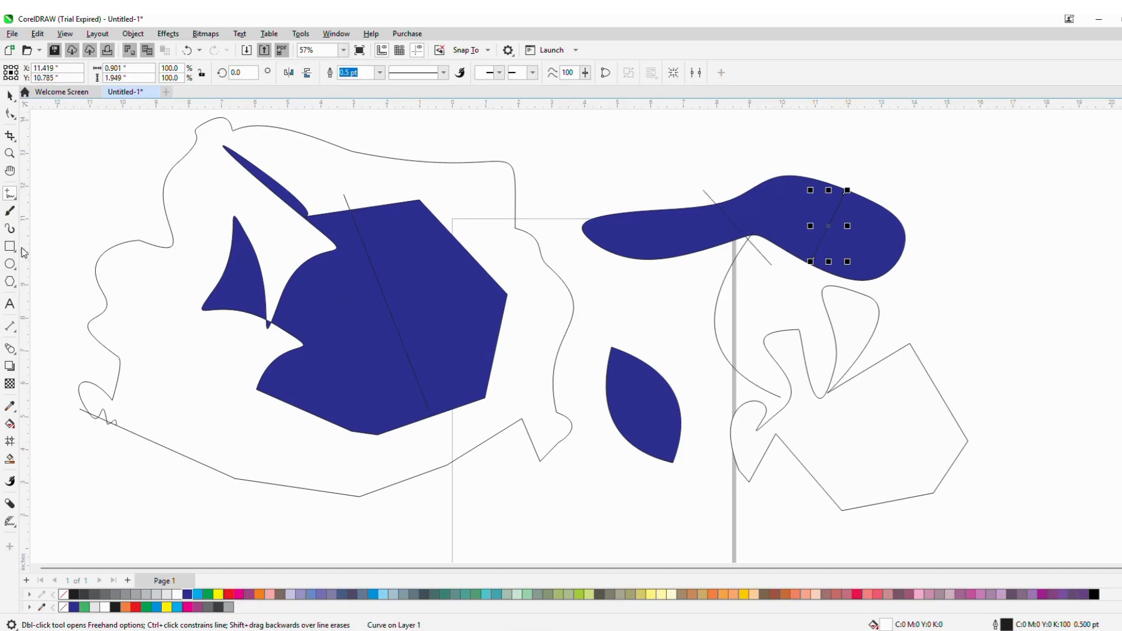
- Switch to the Smart Drawing tool and sketch a handwritten word above the blue B-Spline shape
left_click(18, 201)
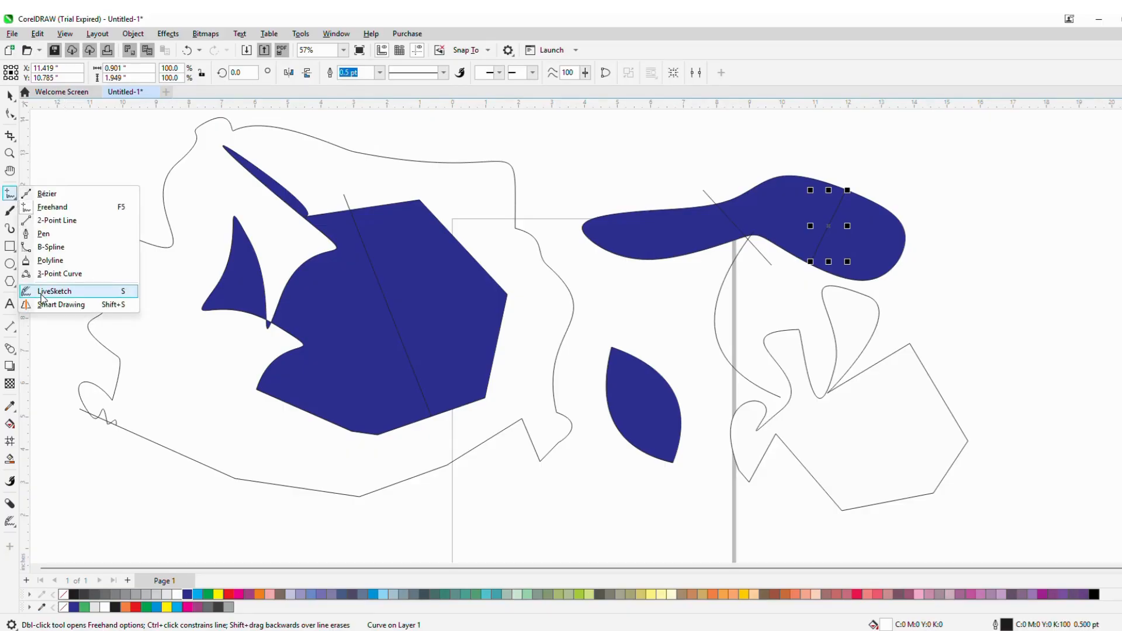
left_click(53, 291)
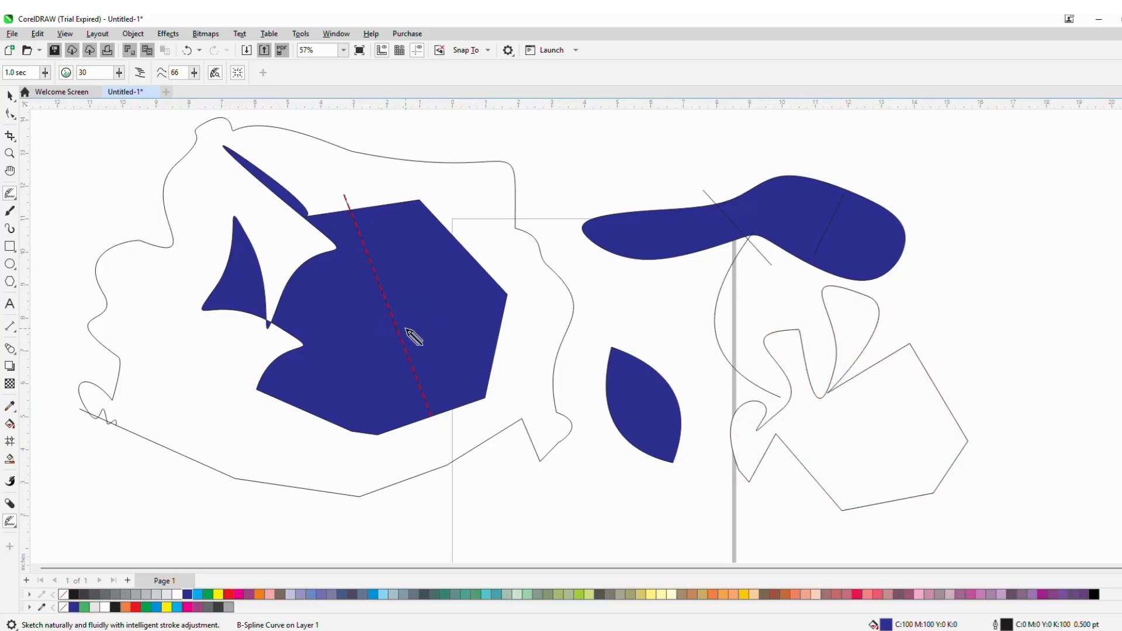
left_click(10, 197)
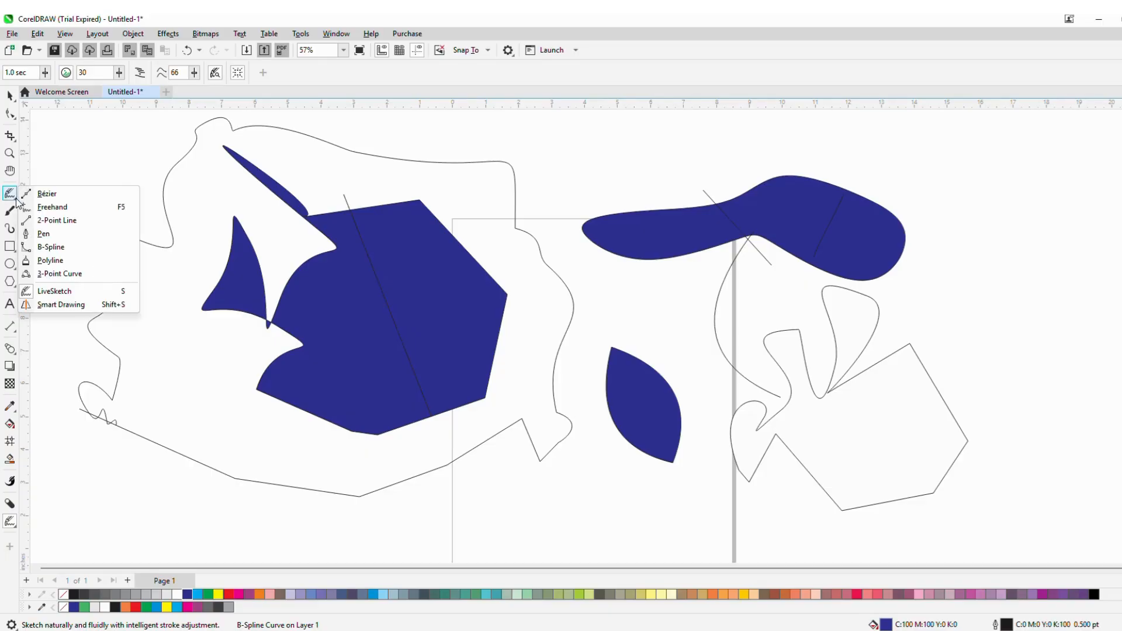
left_click(75, 308)
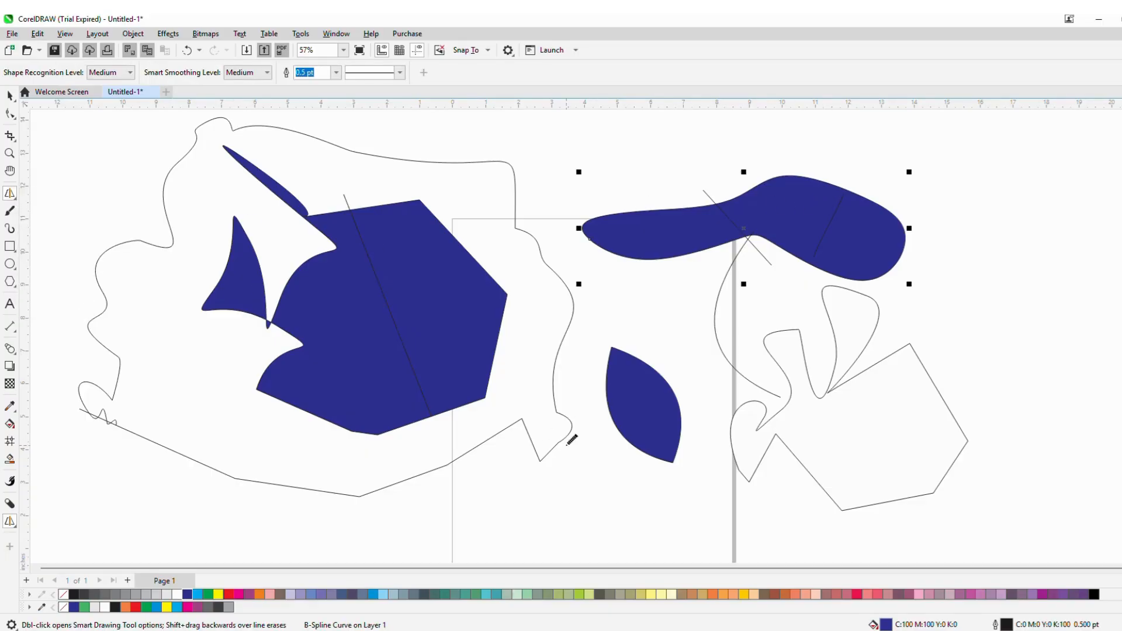
mouse_move(614, 128)
left_mouse_down()
mouse_move(649, 156)
mouse_move(676, 140)
mouse_move(663, 140)
mouse_move(684, 153)
mouse_move(715, 133)
mouse_move(702, 164)
mouse_move(749, 120)
mouse_move(754, 136)
mouse_move(776, 124)
mouse_move(802, 166)
left_mouse_up()
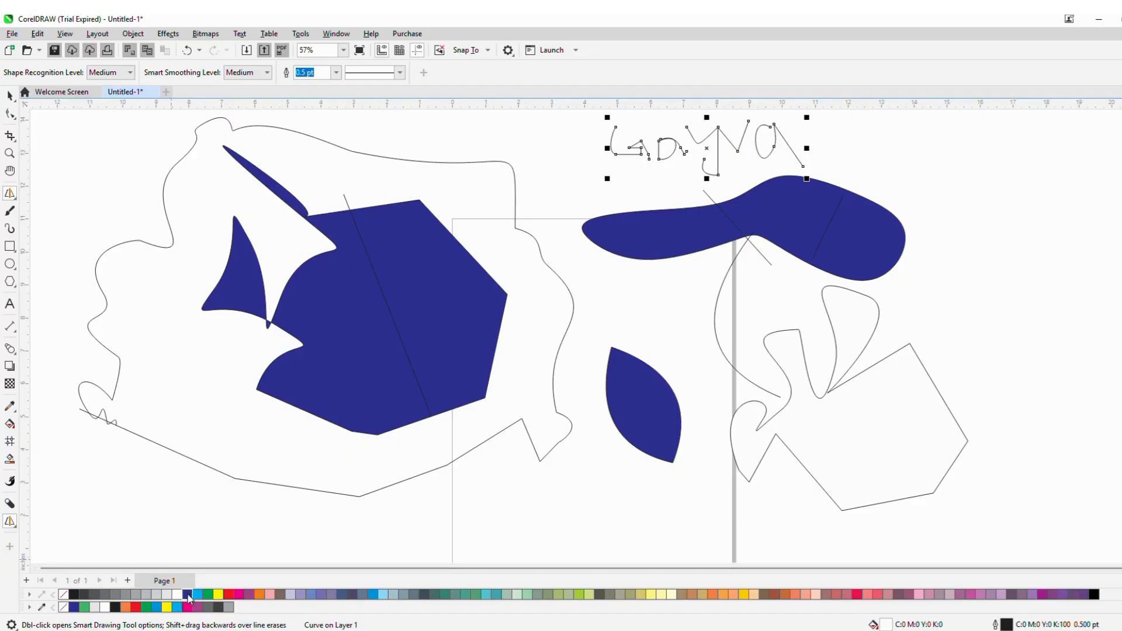
- Give the handwritten word a red outline 16.0 pt thick
right_click(230, 596)
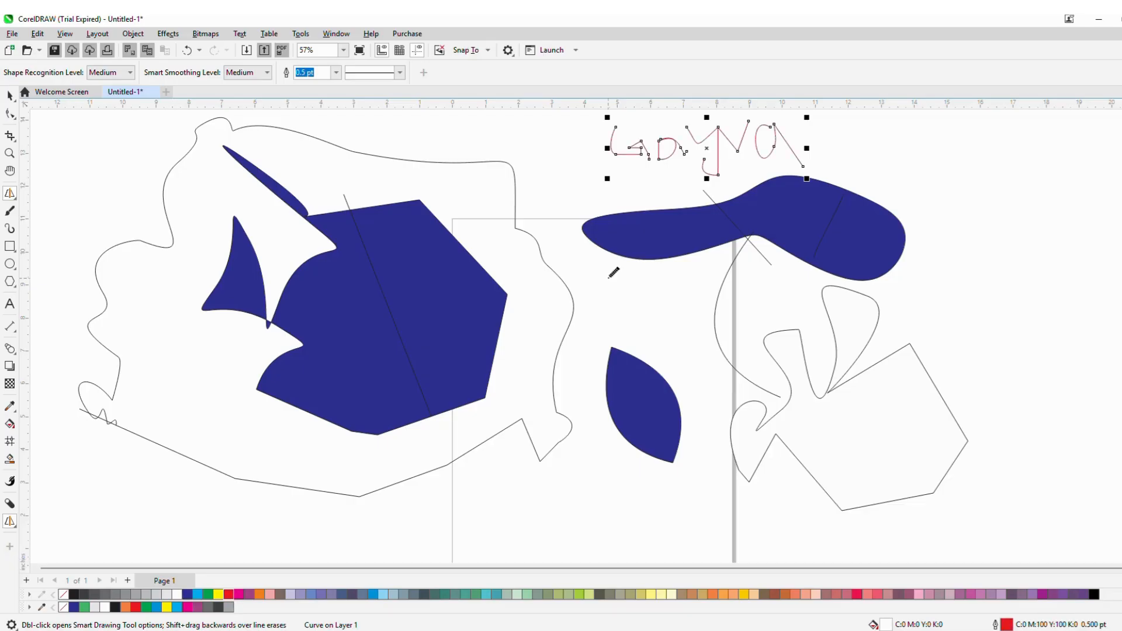
left_click(336, 72)
left_click(315, 196)
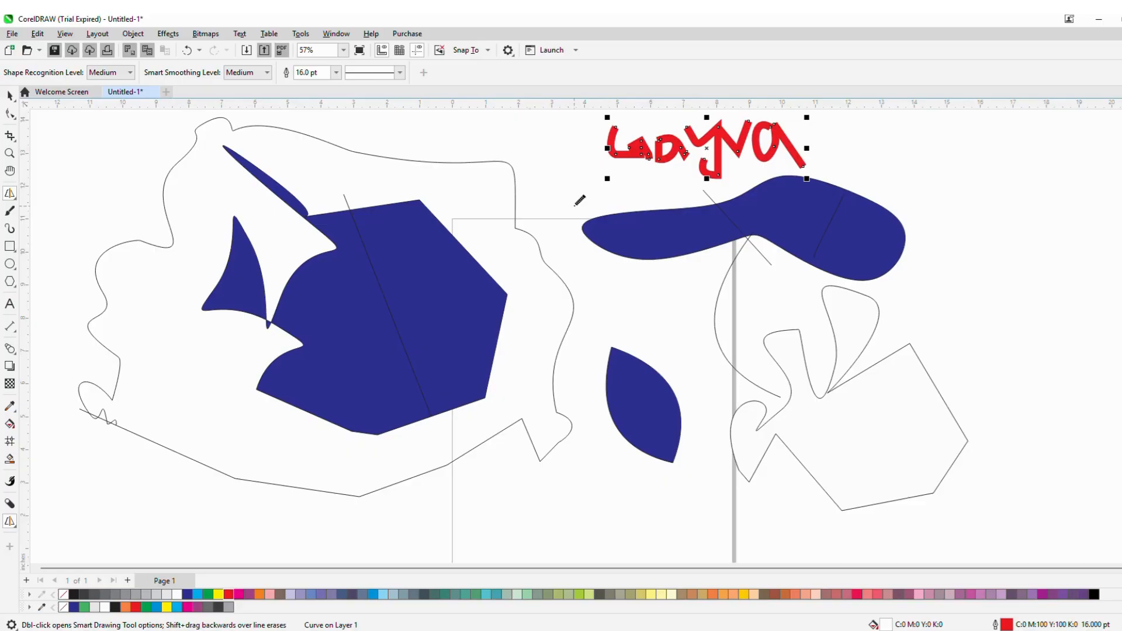
- Switch to the Freehand tool and write a short handwritten word near the top-left corner of the page
left_click(11, 195)
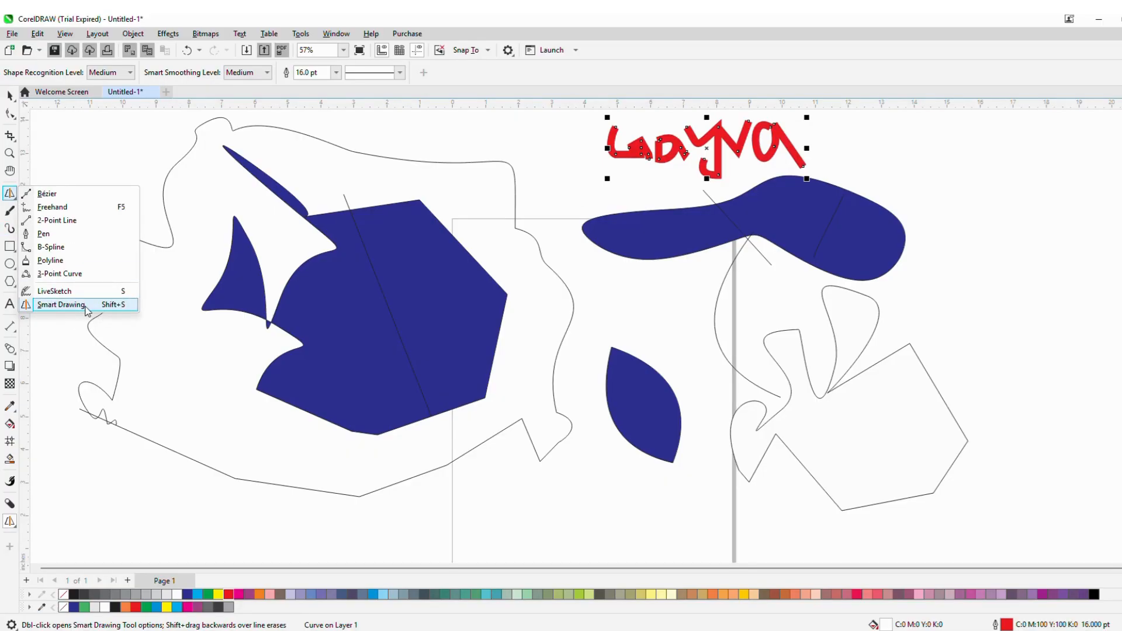
left_click(52, 207)
mouse_move(78, 163)
left_mouse_down()
mouse_move(91, 202)
mouse_move(92, 182)
mouse_move(131, 173)
mouse_move(141, 197)
mouse_move(113, 168)
mouse_move(166, 175)
mouse_move(175, 150)
mouse_move(185, 177)
left_mouse_up()
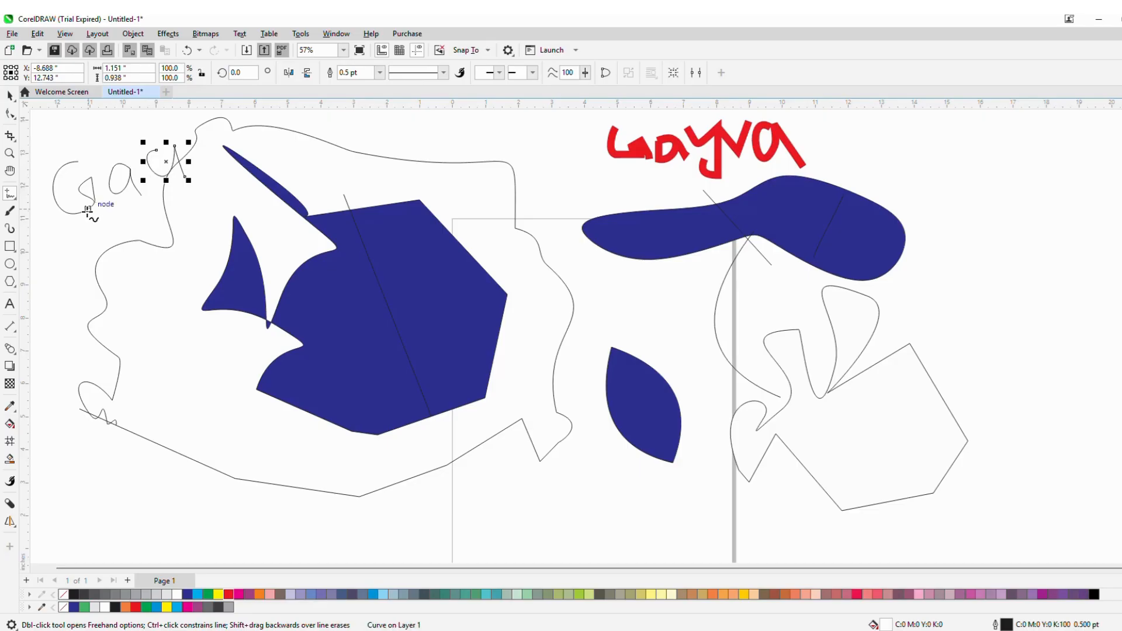
left_click(15, 199)
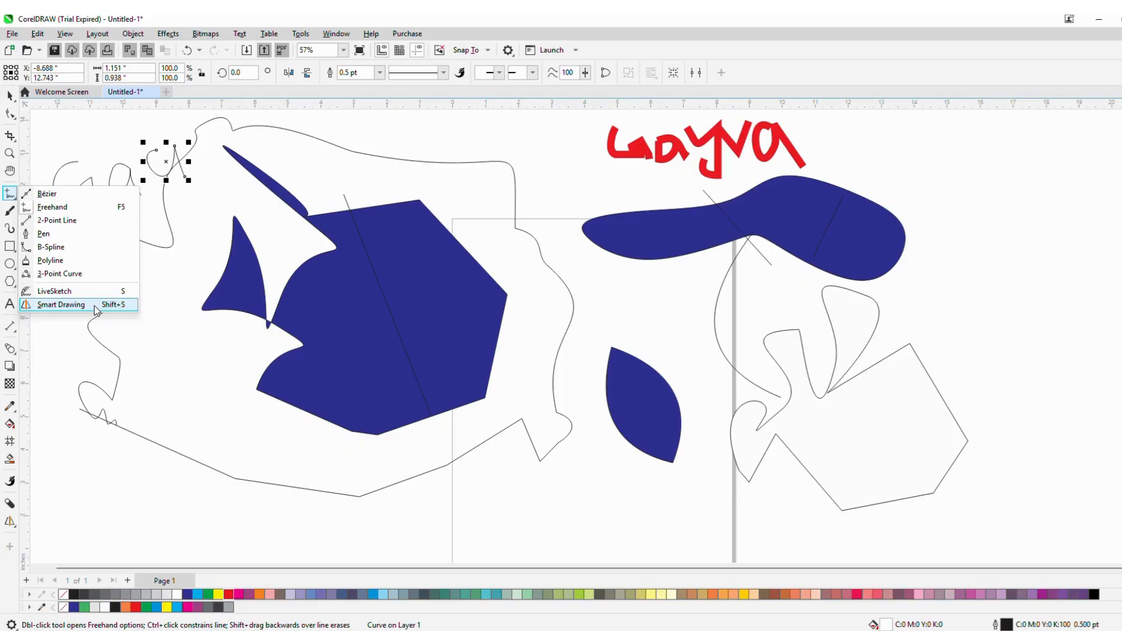
left_click(596, 304)
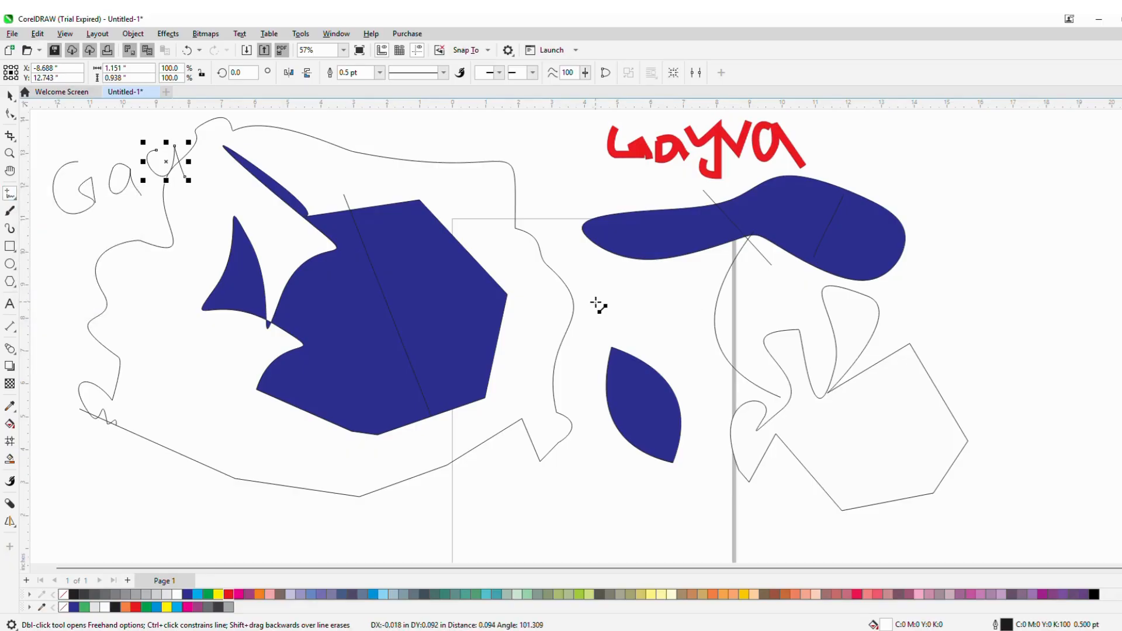